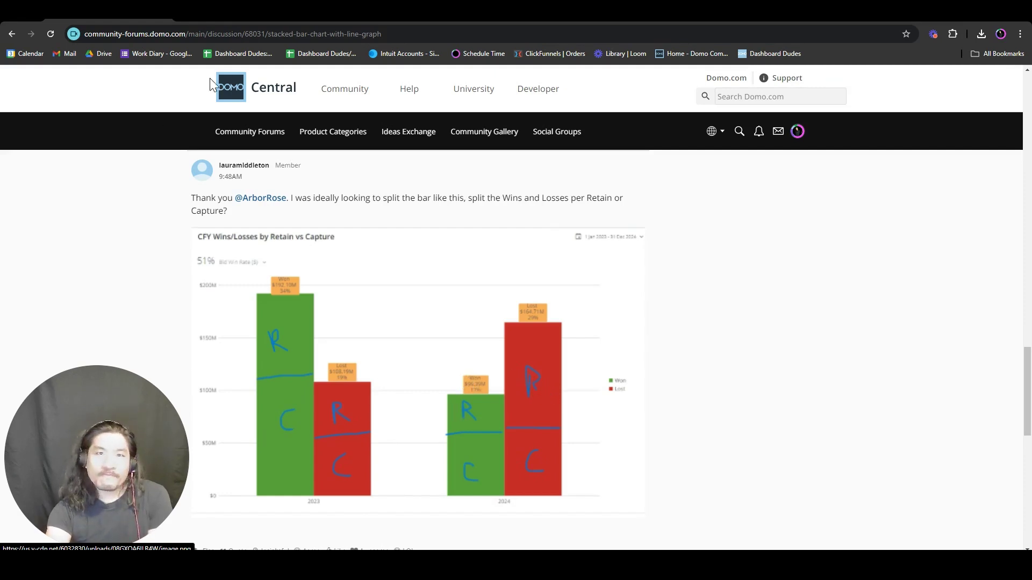
# - Preview the Stacked Bar dataset's rows, then open the dataset in Analyzer
pyautogui.click(230, 13)
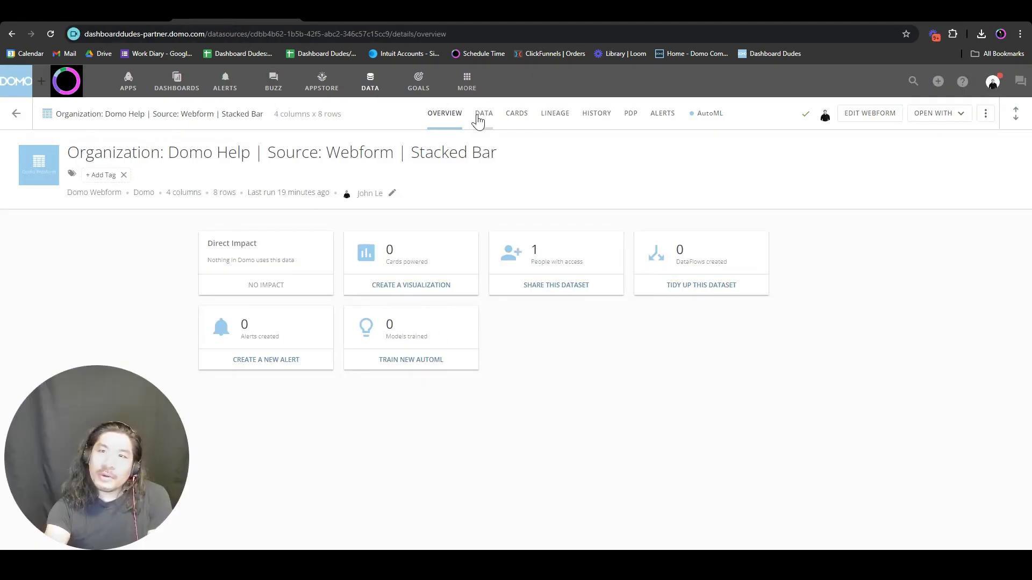
pyautogui.click(482, 114)
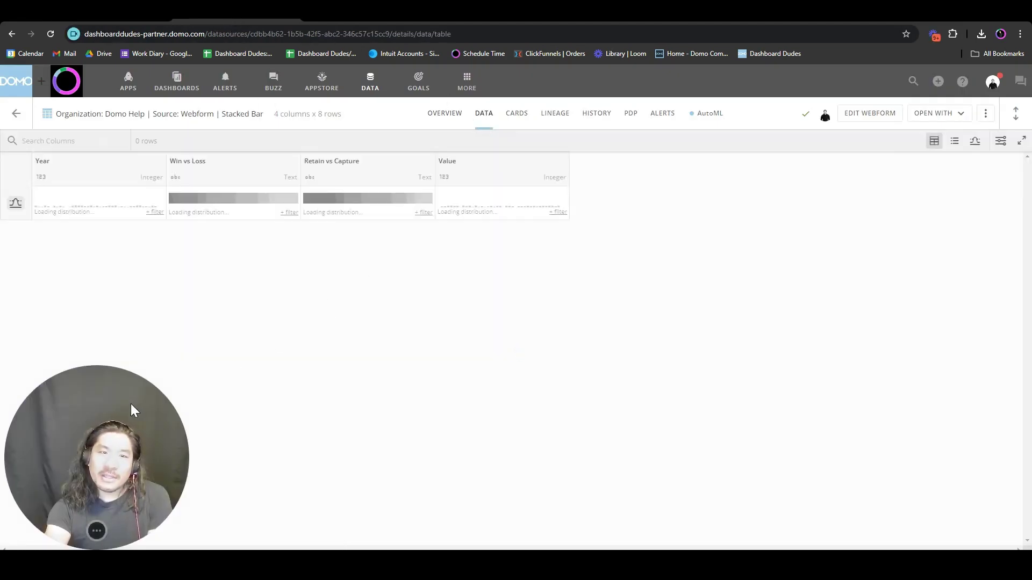
pyautogui.moveTo(131, 408); pyautogui.dragTo(502, 422)
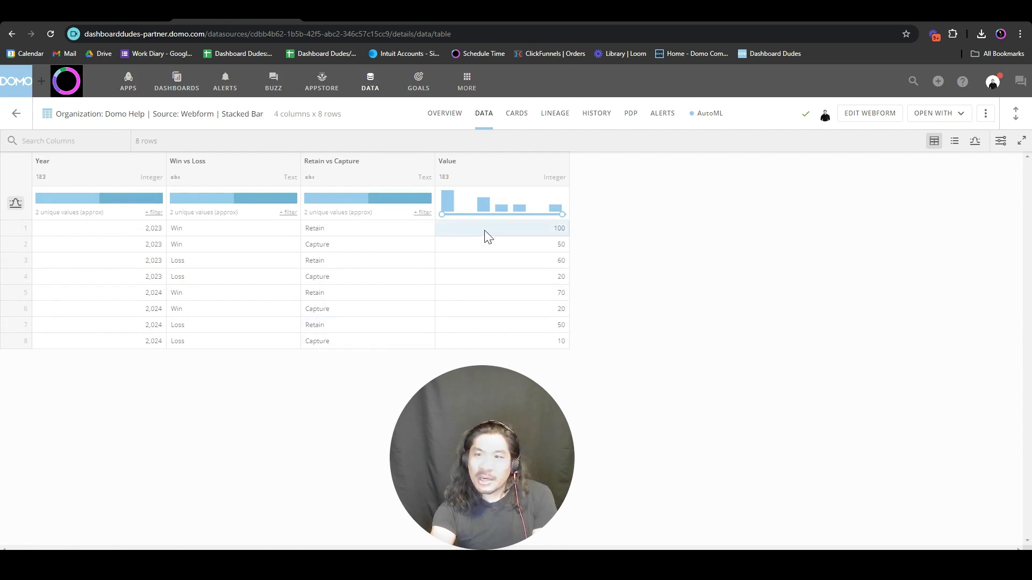
pyautogui.moveTo(493, 428); pyautogui.dragTo(109, 428)
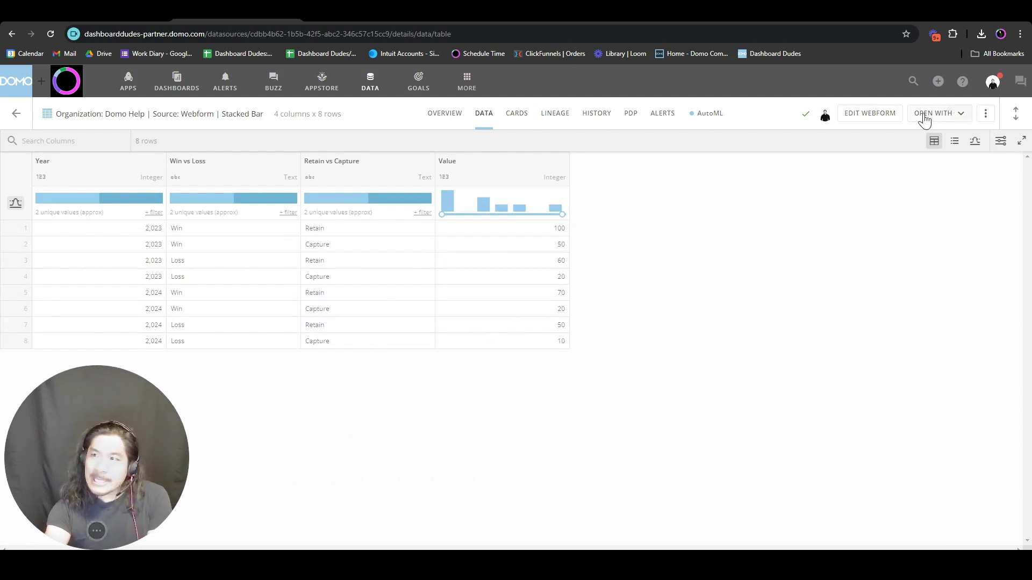
pyautogui.click(964, 115)
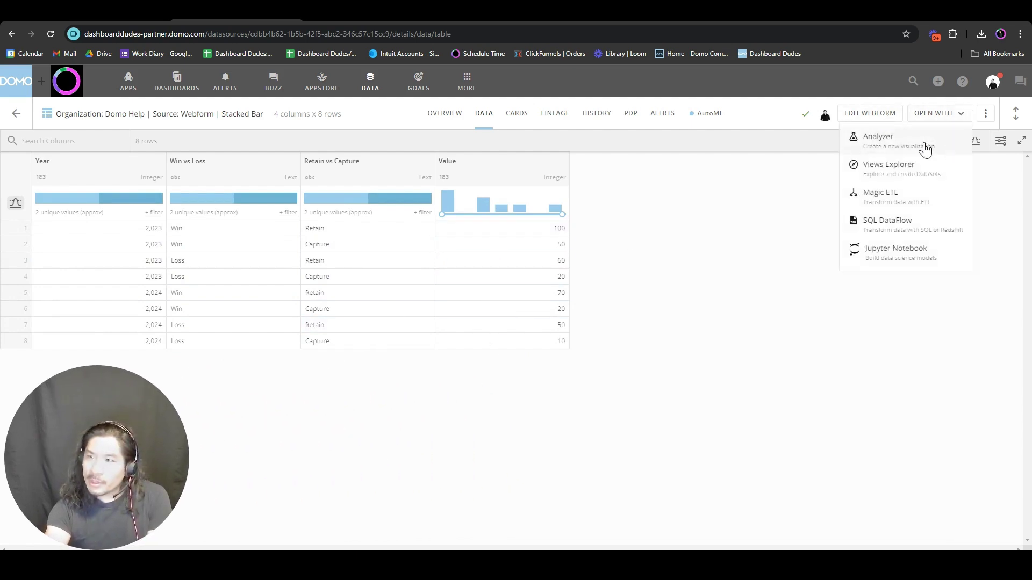
pyautogui.click(924, 144)
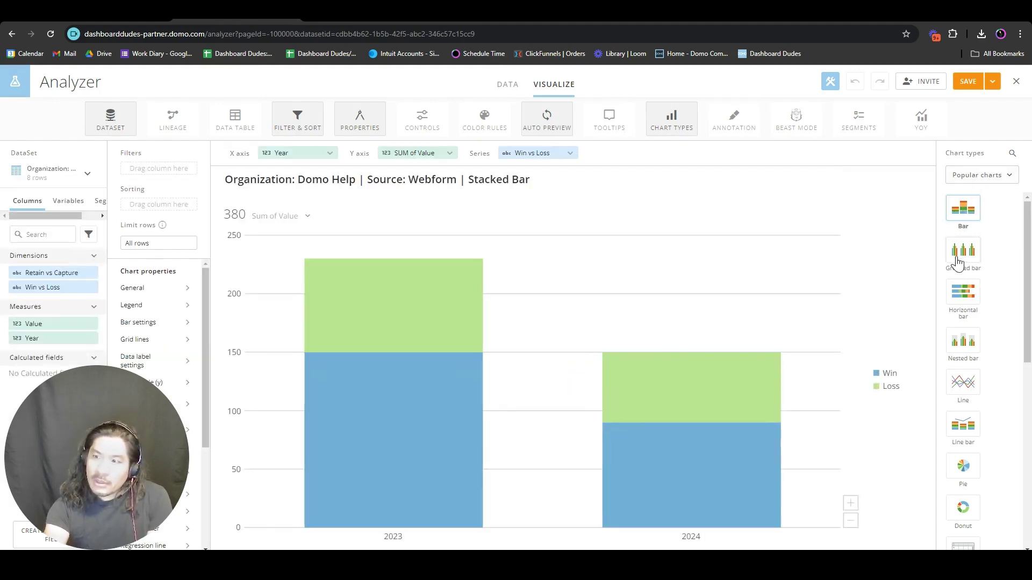
# - Change the chart type to Vertical bar > Grouped and stacked, putting Win and Loss side by side
pyautogui.click(968, 176)
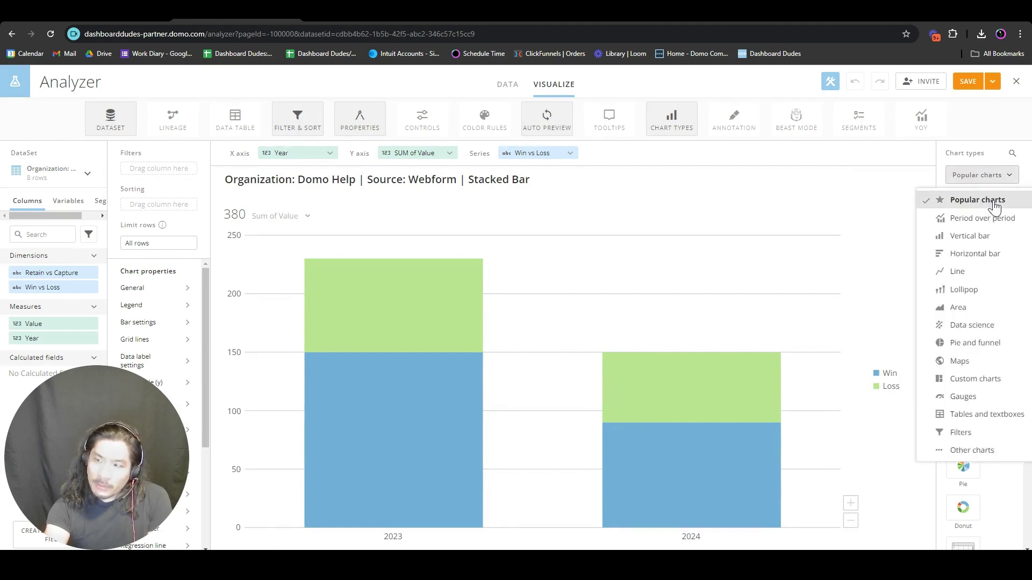
pyautogui.click(984, 237)
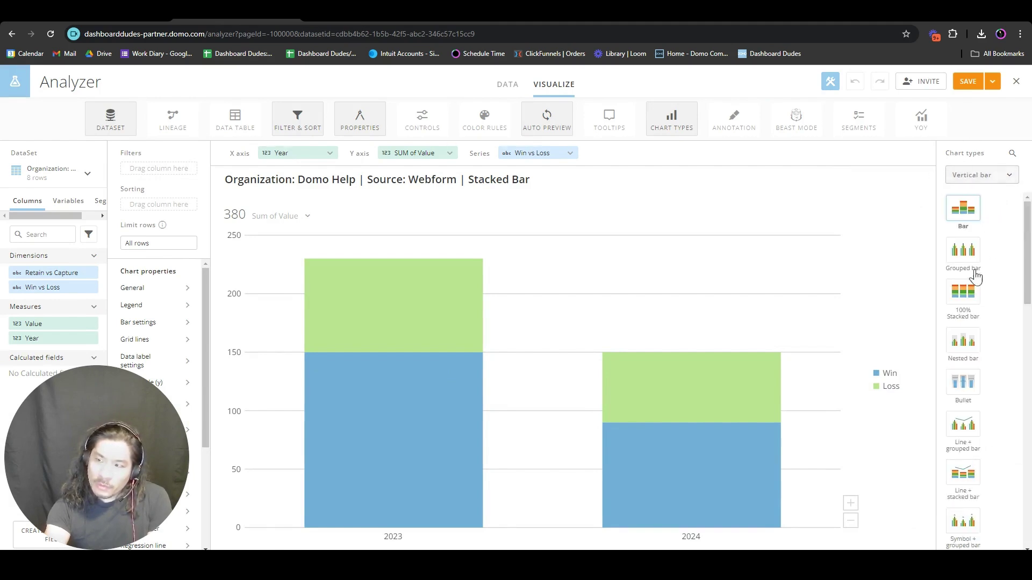
pyautogui.scroll(-4, 966, 368)
pyautogui.scroll(-3, 965, 368)
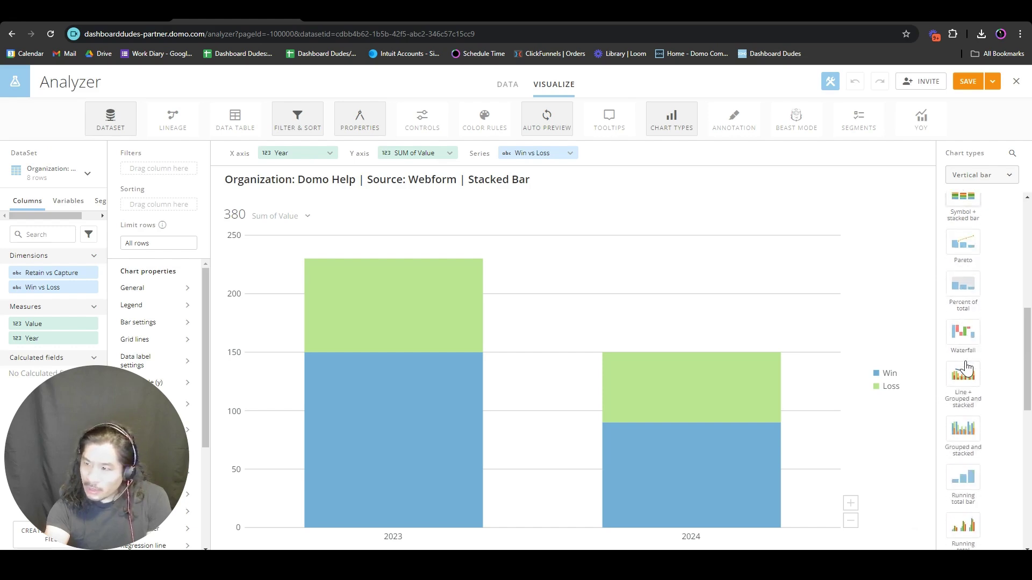
pyautogui.click(971, 436)
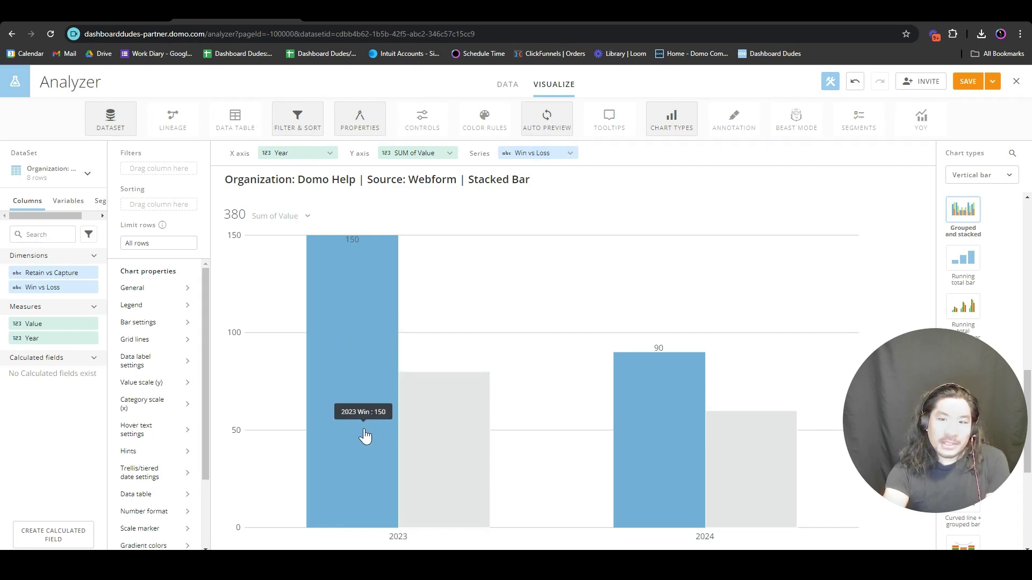
pyautogui.moveTo(442, 454)
pyautogui.moveTo(382, 468)
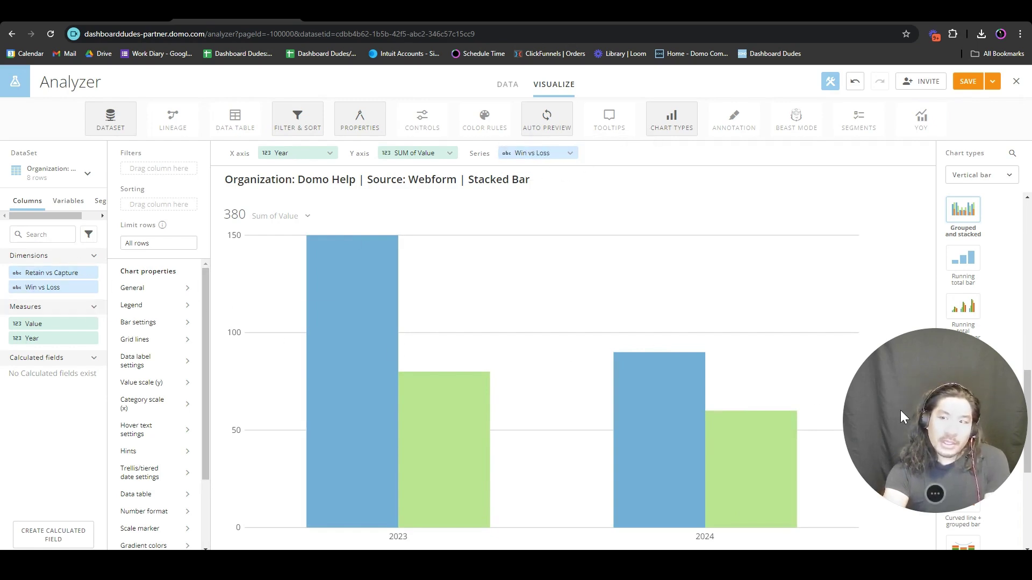
pyautogui.moveTo(902, 432); pyautogui.dragTo(209, 469)
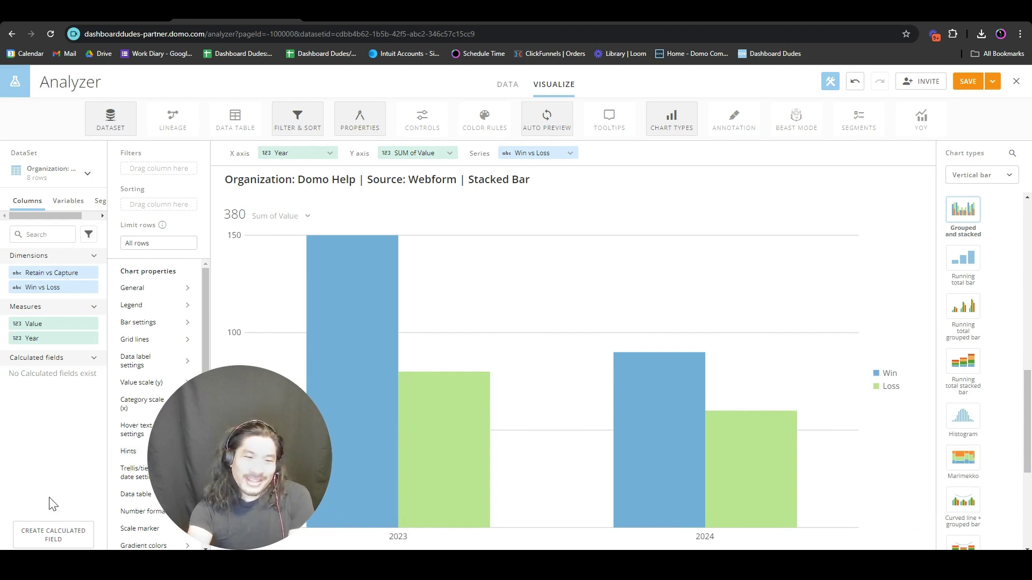
# - Start a calculated field named Concat with formula CONCAT(`Win vs Loss`,': ',`Retain vs Capture`)
pyautogui.click(52, 540)
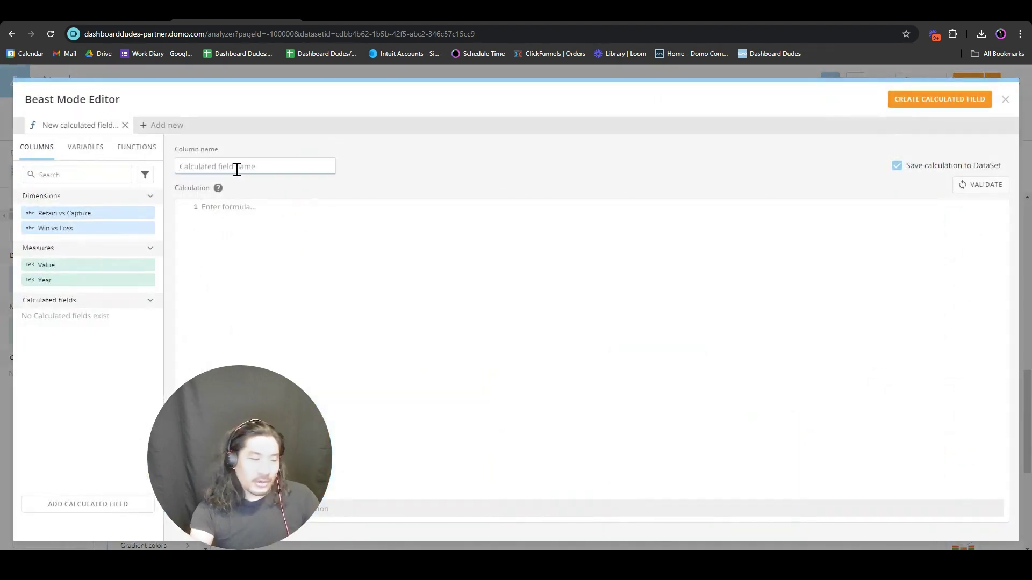
pyautogui.write('Cond')
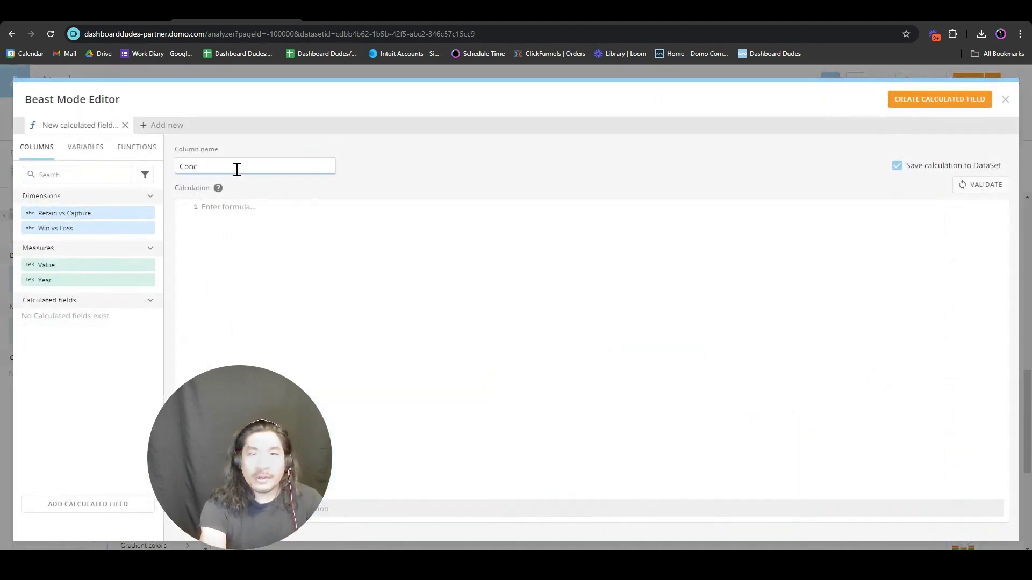
pyautogui.press('BackSpace')
pyautogui.write('cat')
pyautogui.press('Tab')
pyautogui.press('Tab')
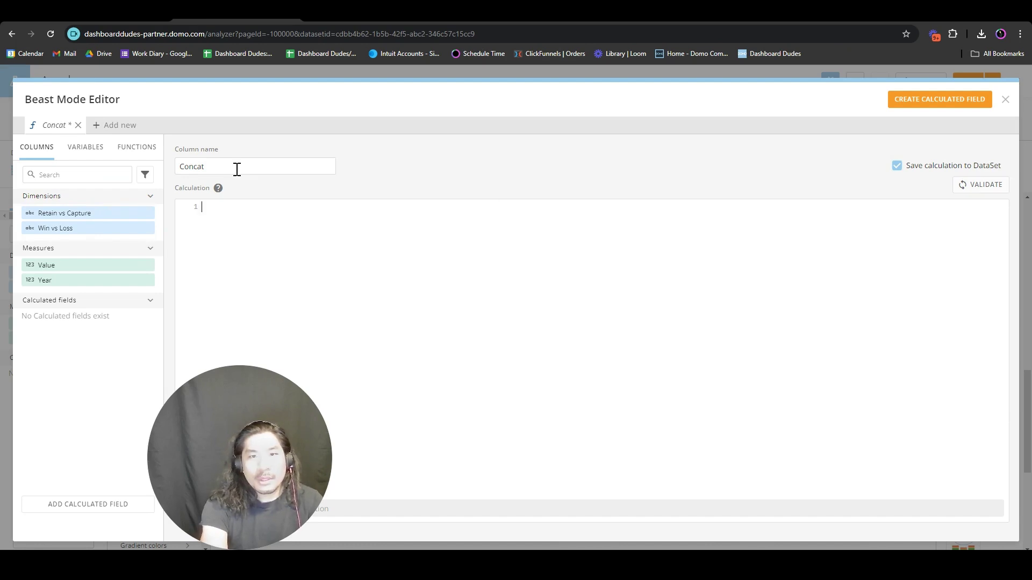
pyautogui.write('con')
pyautogui.press('Return')
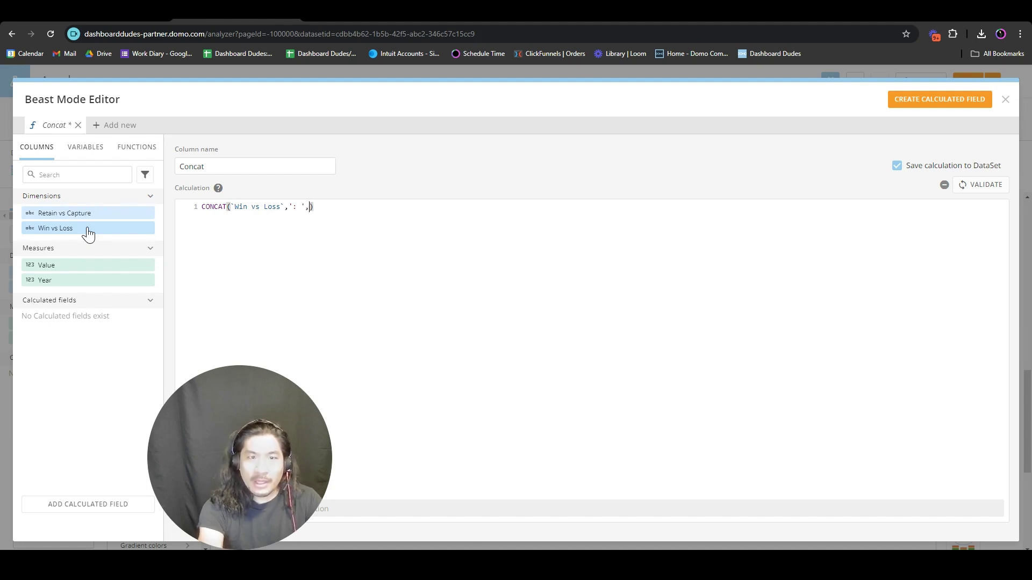
pyautogui.write(',')
pyautogui.click(98, 213)
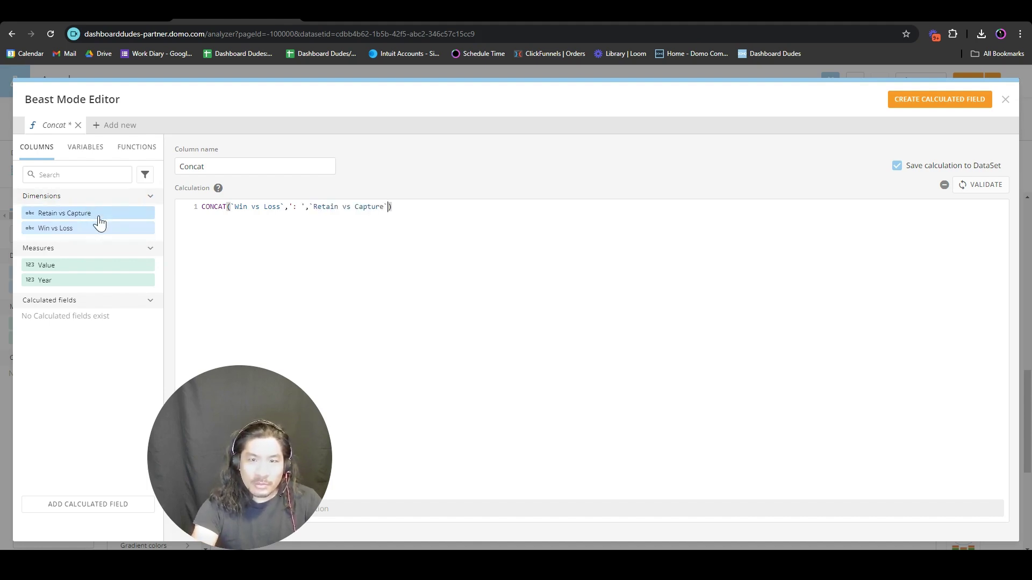
# - Validate the Concat formula, then create, save and close the calculated field
pyautogui.click(970, 188)
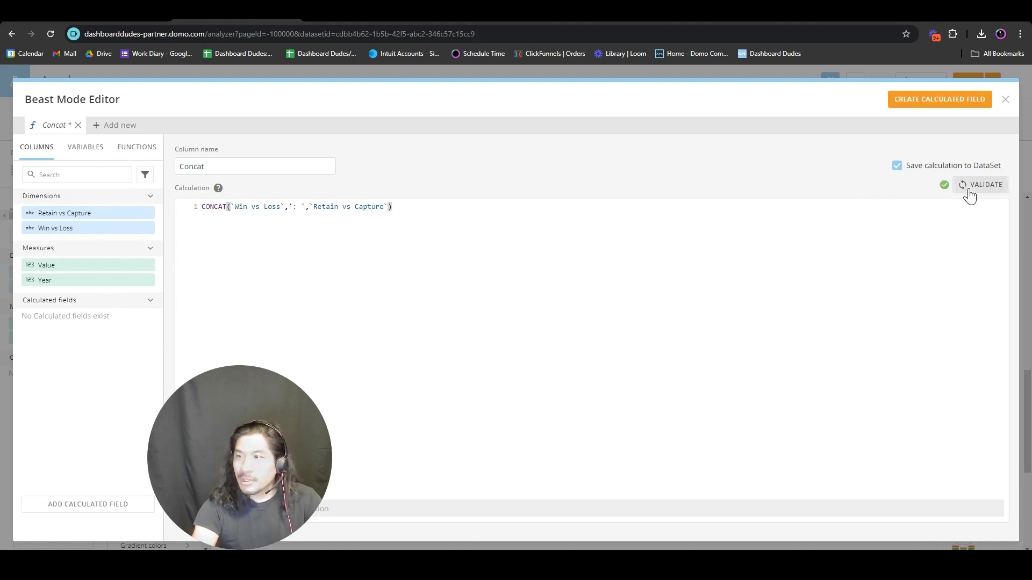
pyautogui.click(960, 103)
pyautogui.click(960, 102)
pyautogui.click(1005, 100)
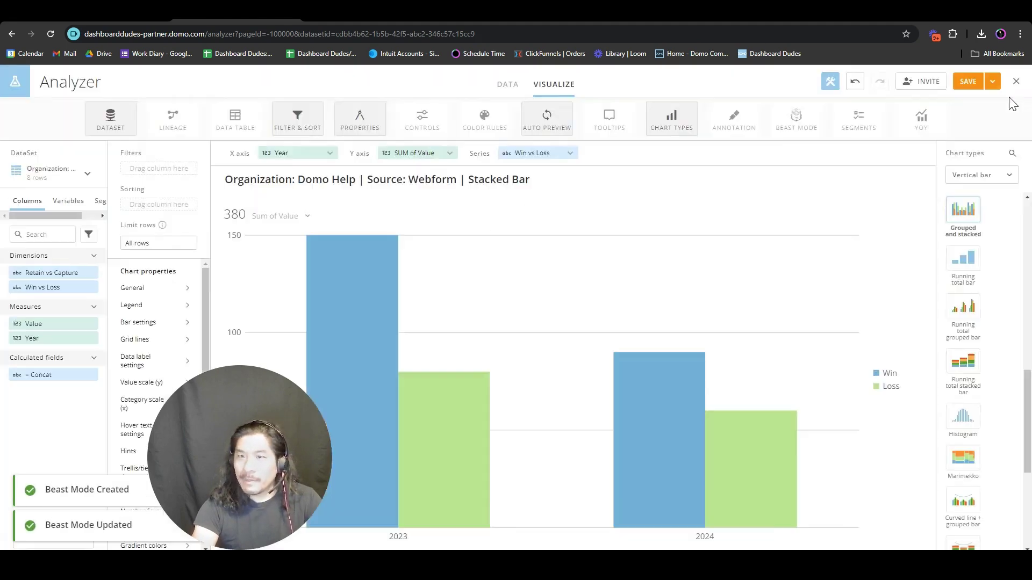
# - Drag the Concat field onto the chart's series so bars split by Win/Loss and Retain/Capture
pyautogui.moveTo(51, 372)
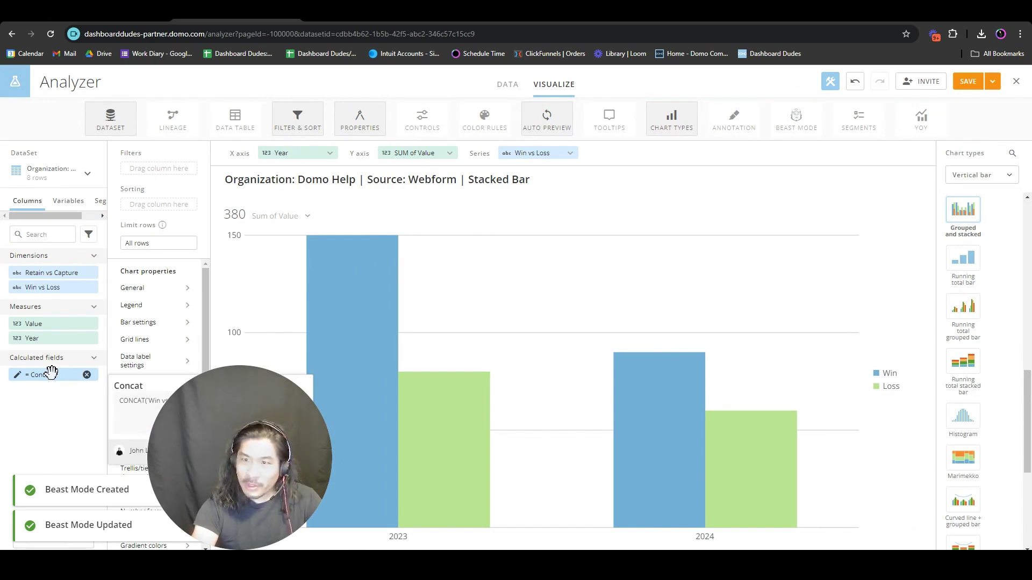
pyautogui.moveTo(52, 372); pyautogui.dragTo(540, 157)
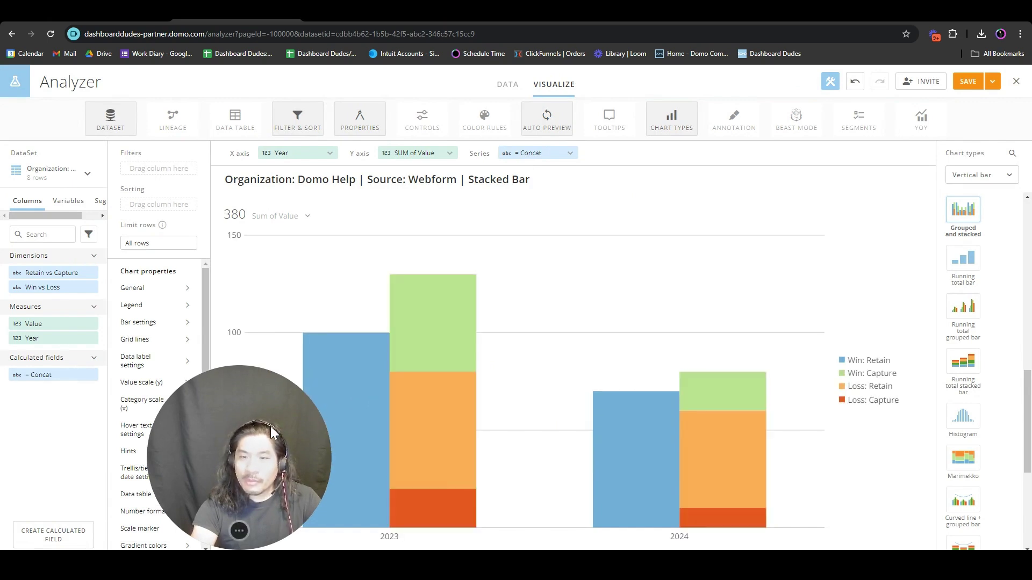
pyautogui.moveTo(272, 427); pyautogui.dragTo(133, 427)
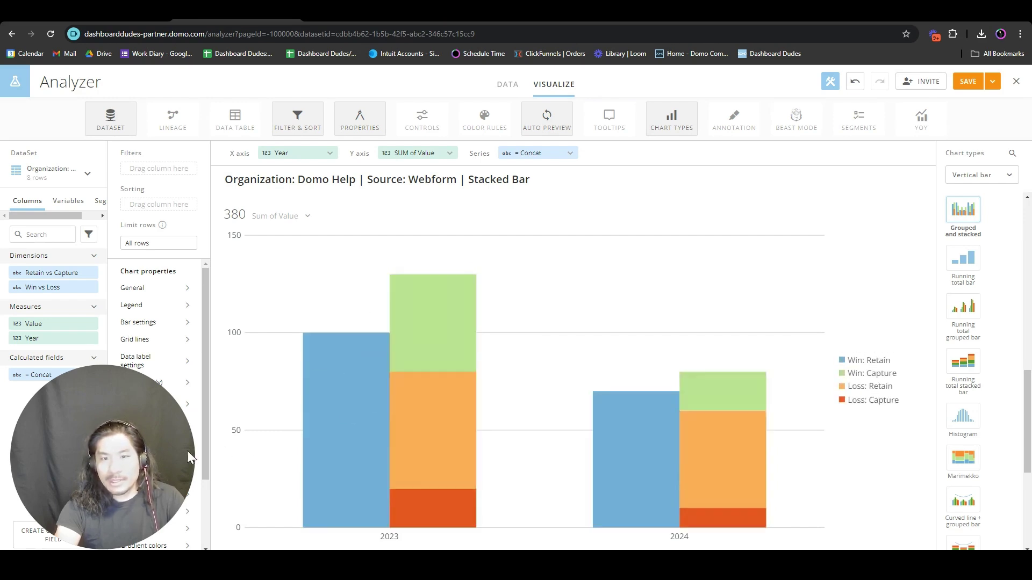
pyautogui.moveTo(123, 448); pyautogui.dragTo(671, 313)
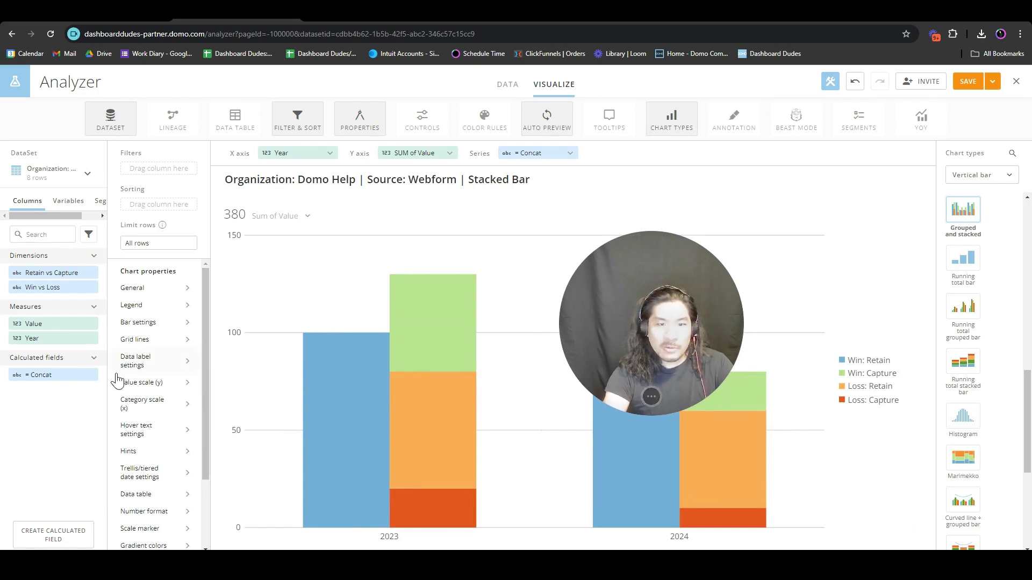
# - Set First Bar Series Count to 2 in the bar settings
pyautogui.click(163, 366)
pyautogui.click(161, 325)
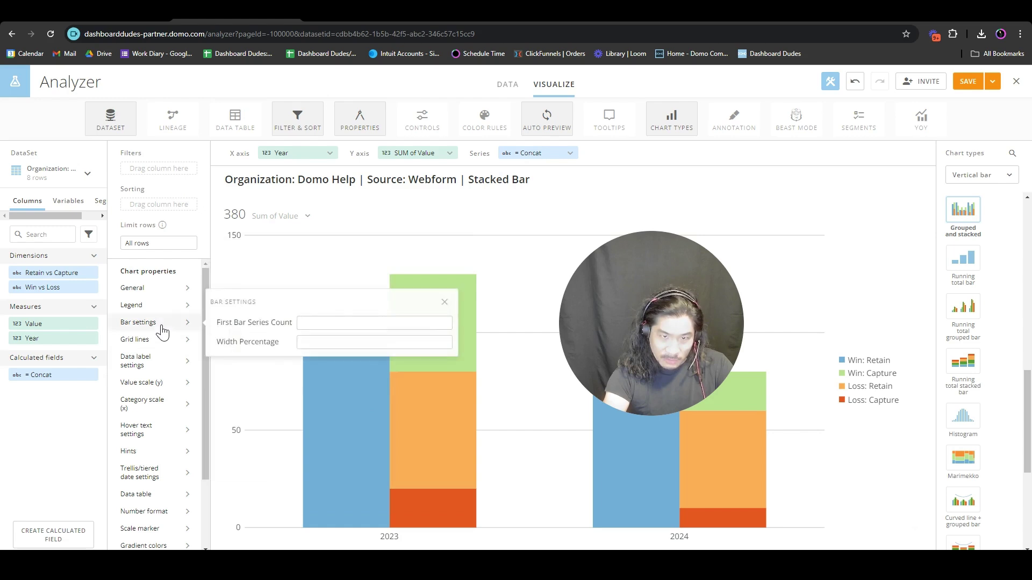
pyautogui.click(444, 319)
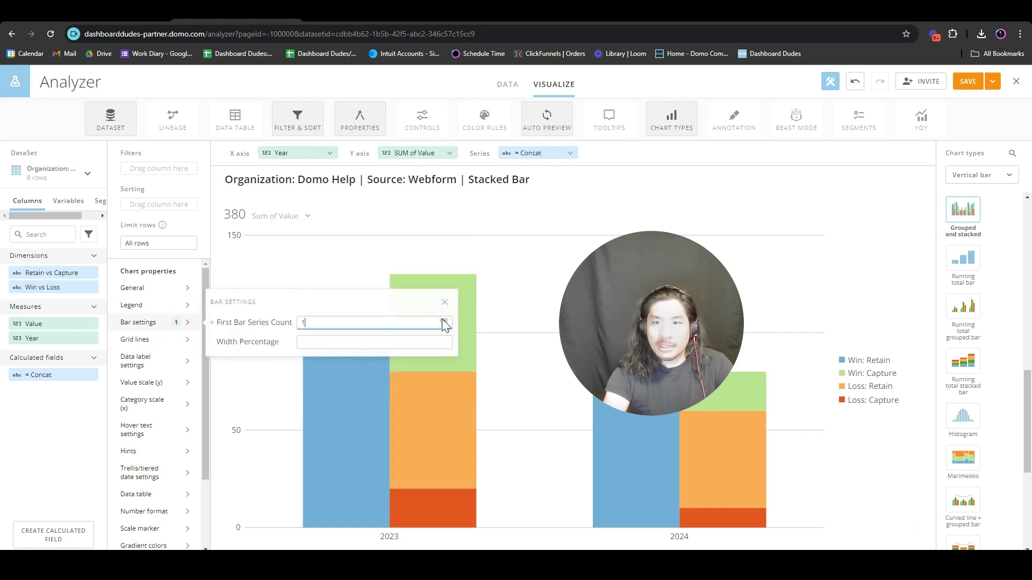
pyautogui.click(443, 320)
pyautogui.moveTo(636, 314); pyautogui.dragTo(517, 354)
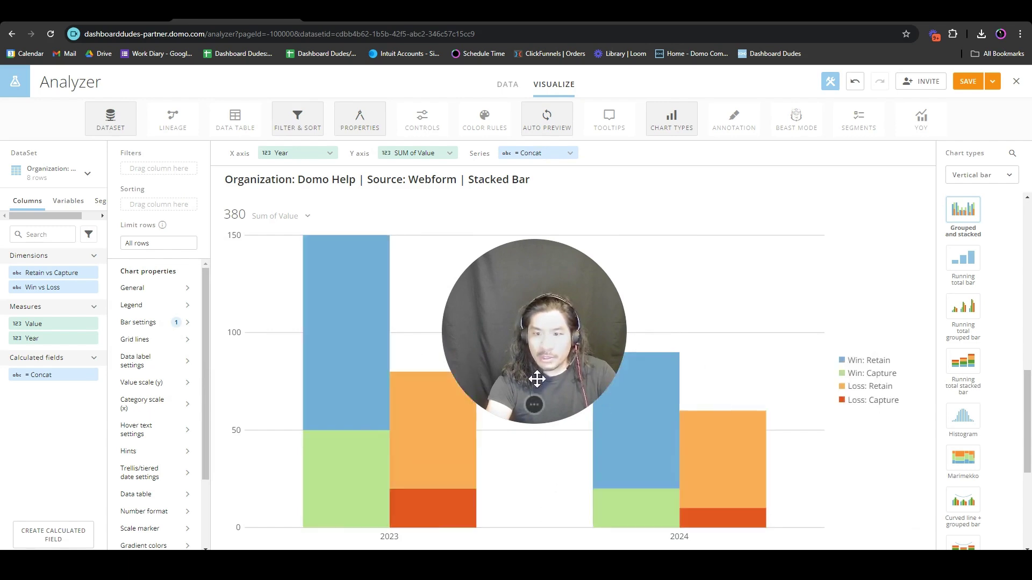
pyautogui.scroll(-1, 179, 493)
pyautogui.scroll(-1, 179, 493)
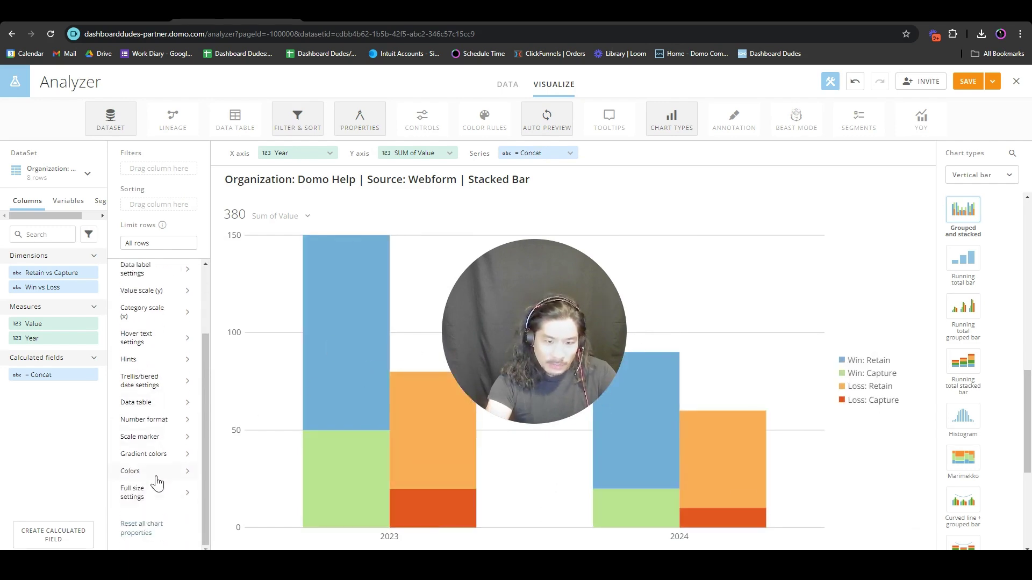
# - Add a Concat color rule filling Win: Capture bars dark green
pyautogui.click(484, 121)
pyautogui.moveTo(494, 282); pyautogui.dragTo(195, 396)
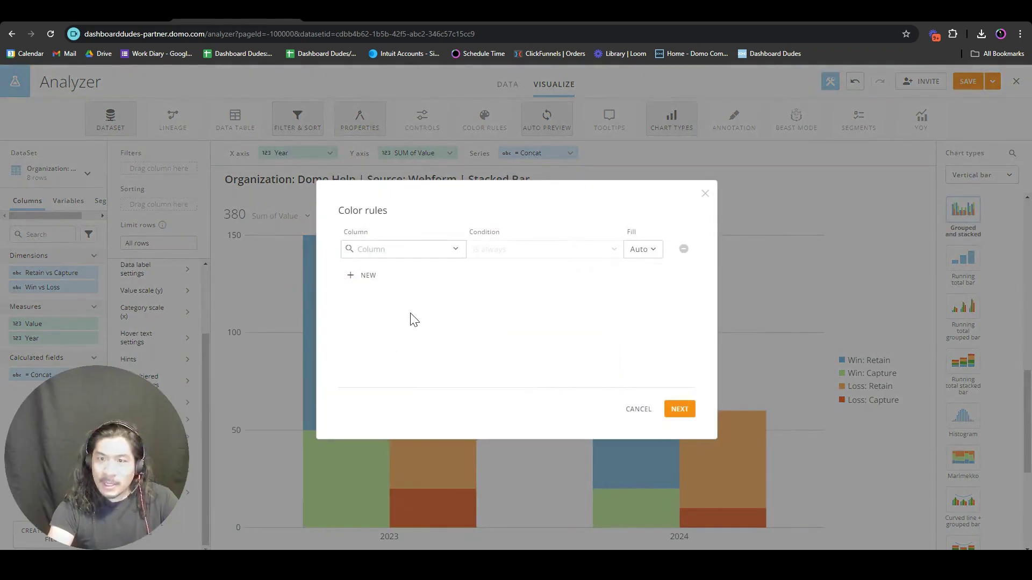
pyautogui.click(413, 250)
pyautogui.click(407, 291)
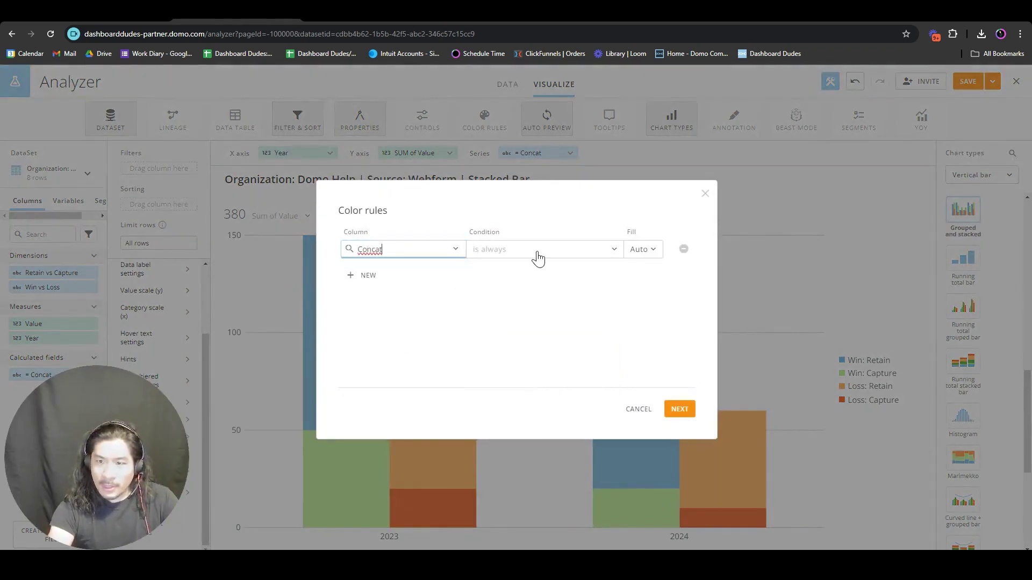
pyautogui.click(537, 249)
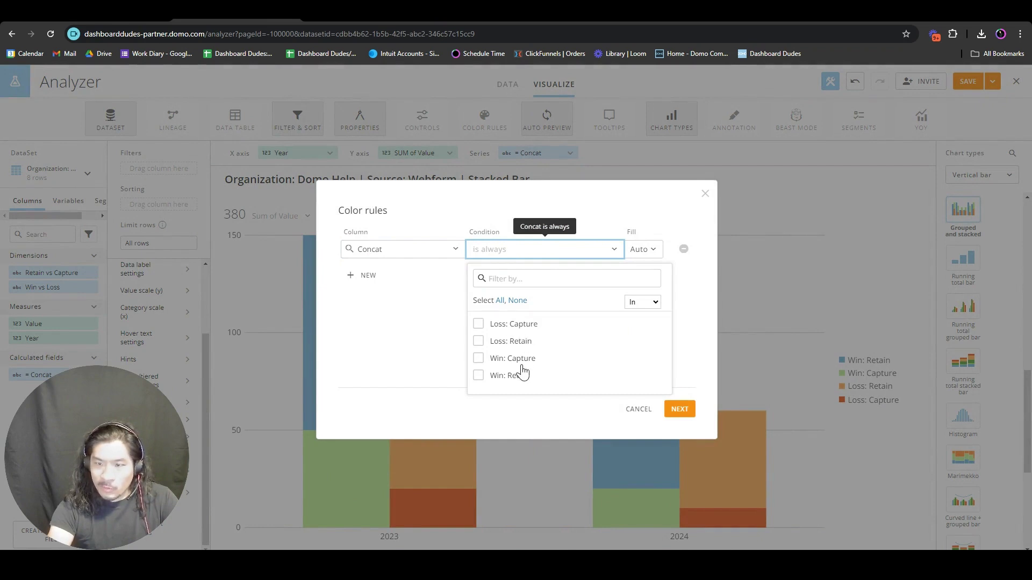
pyautogui.click(523, 360)
pyautogui.click(521, 377)
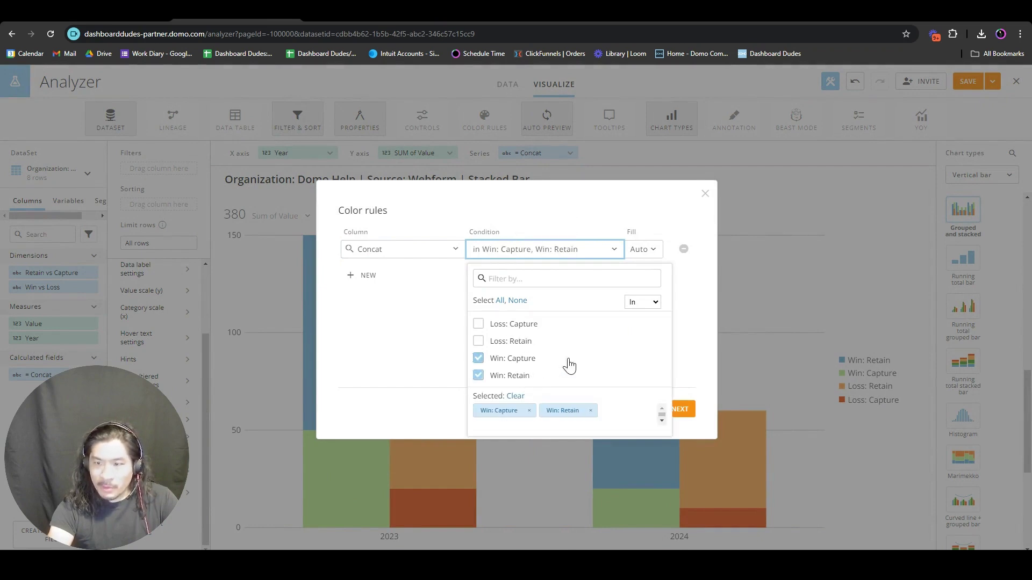
pyautogui.click(652, 256)
pyautogui.click(741, 318)
pyautogui.click(559, 274)
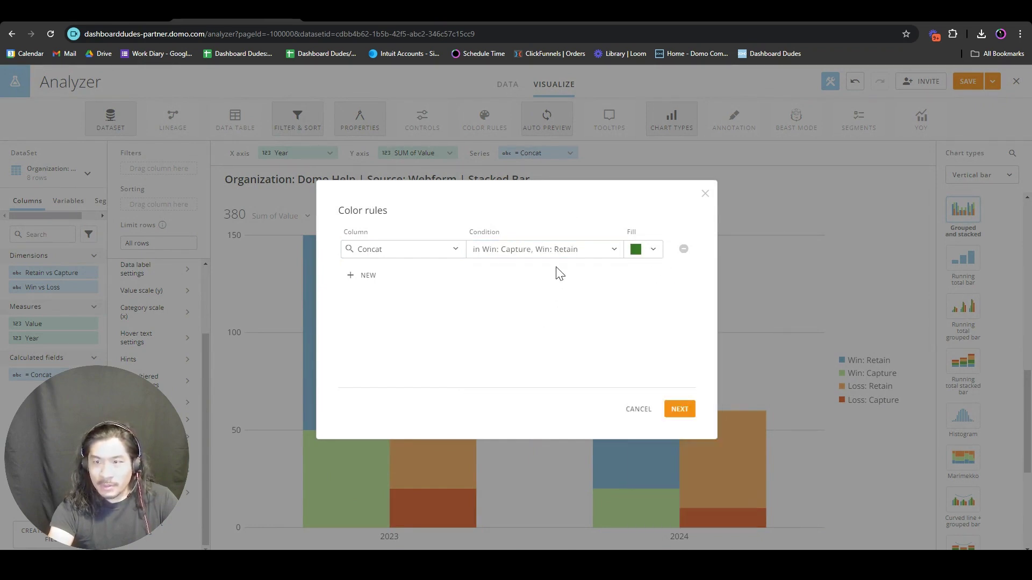
pyautogui.click(553, 250)
pyautogui.click(524, 377)
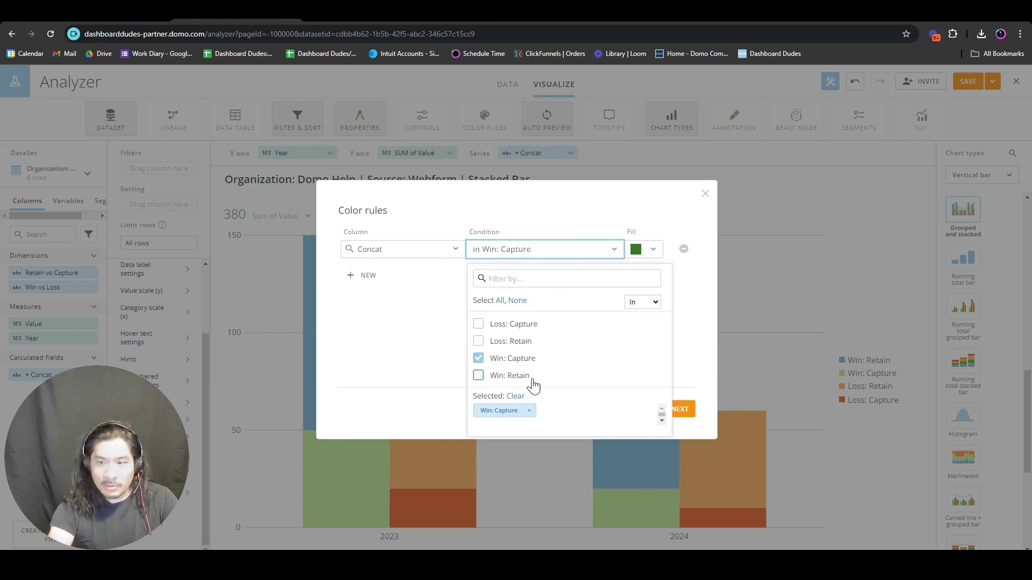
pyautogui.click(694, 354)
# - Add a second color rule filling Win: Retain bars light green
pyautogui.click(371, 285)
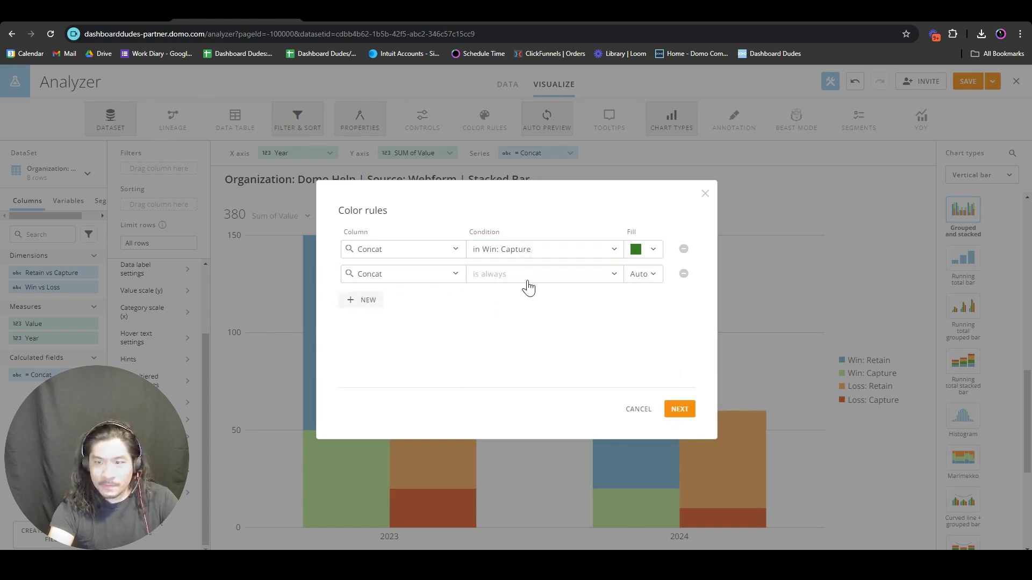
pyautogui.click(529, 276)
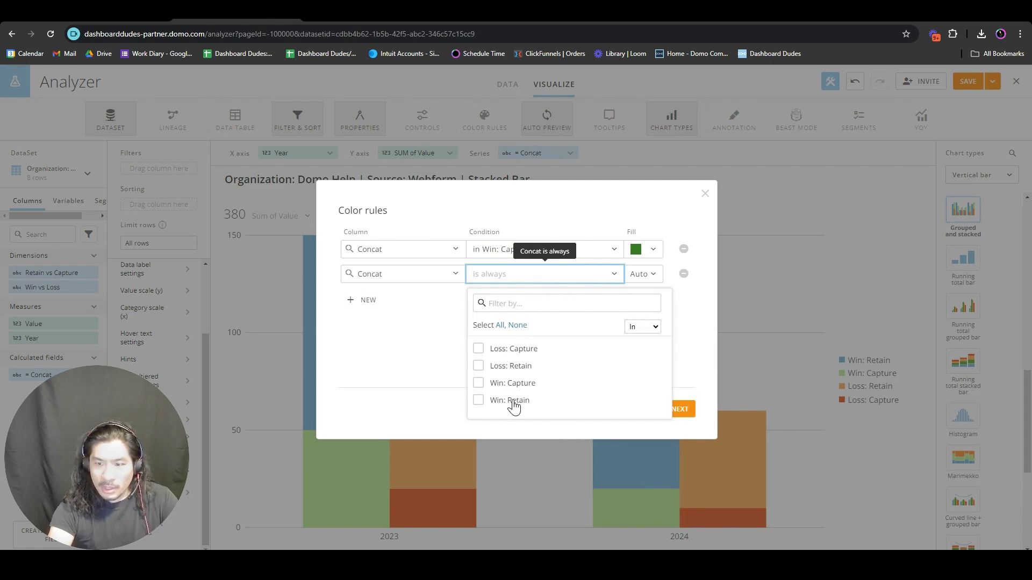
pyautogui.click(514, 402)
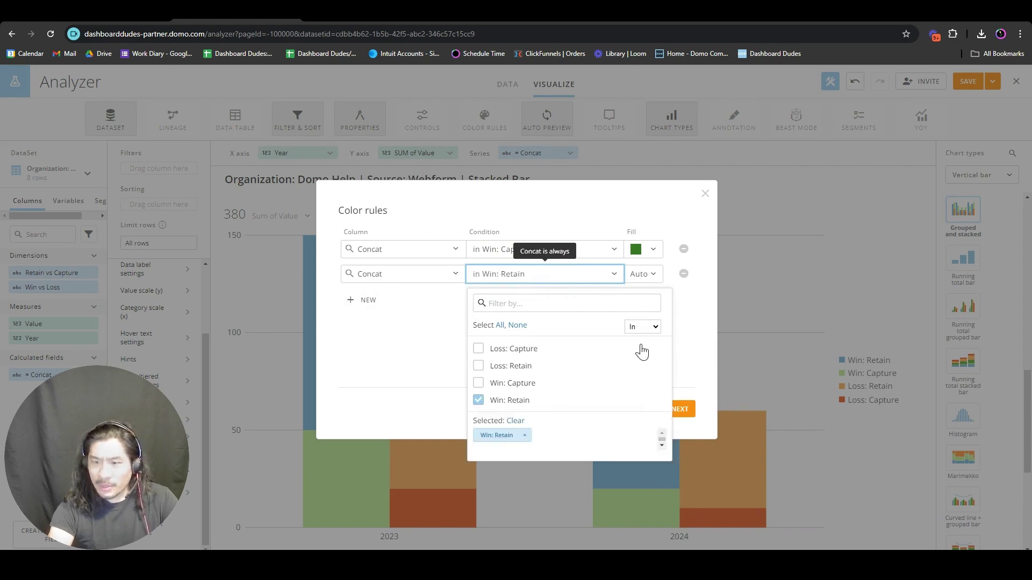
pyautogui.click(647, 277)
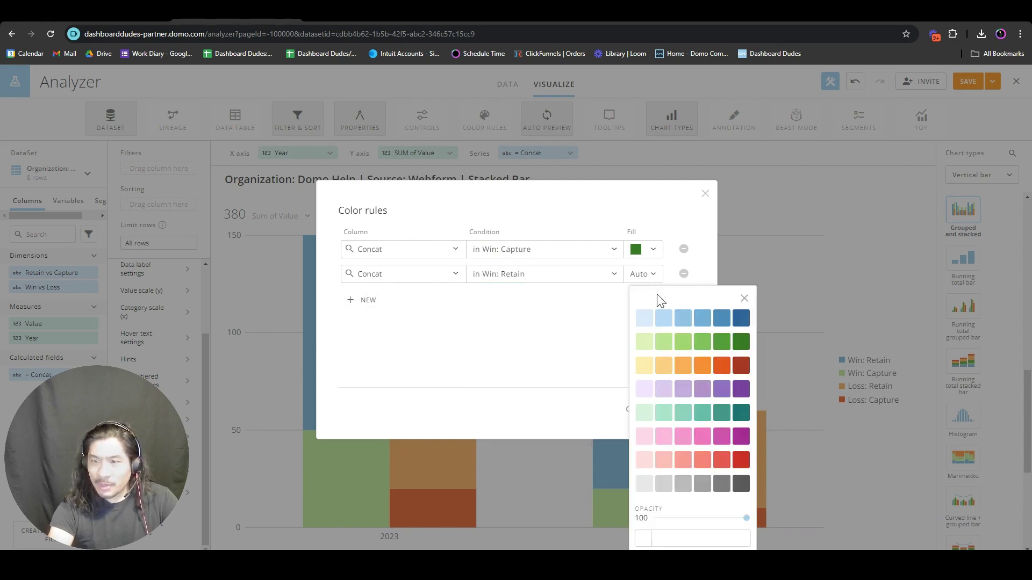
pyautogui.click(683, 343)
pyautogui.click(590, 338)
# - Add a third color rule filling Loss: Capture bars dark red
pyautogui.click(368, 300)
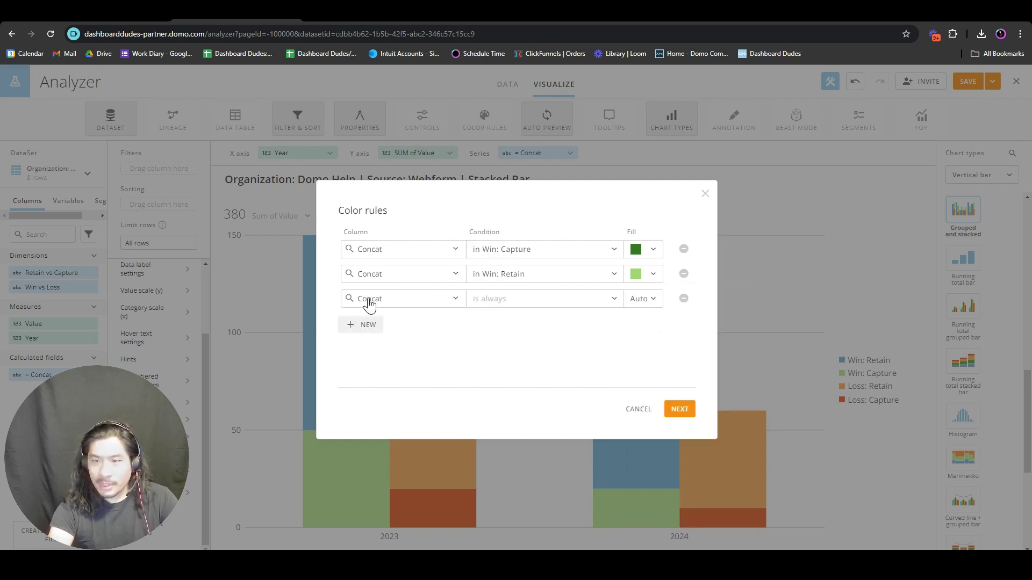
pyautogui.click(431, 305)
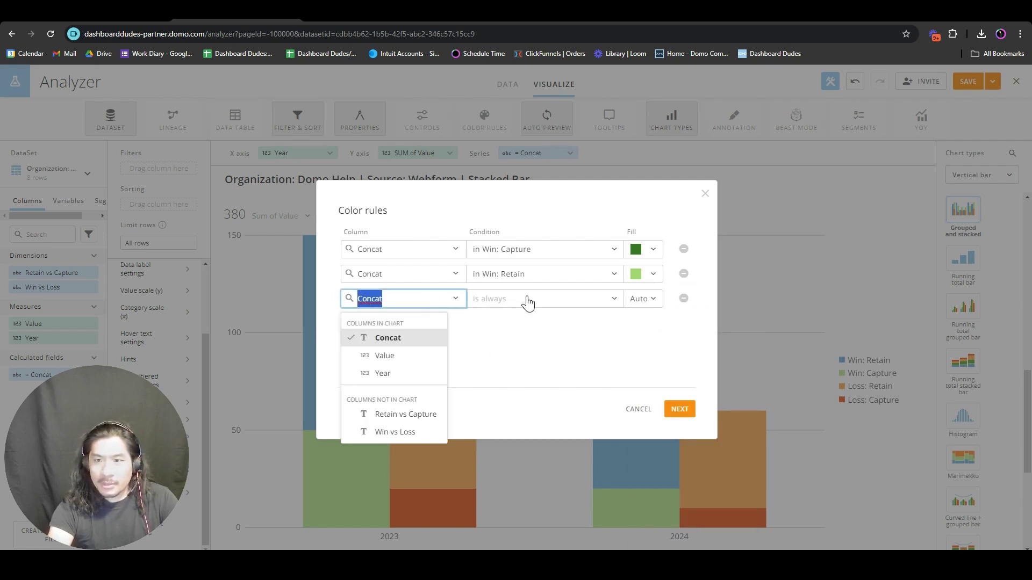
pyautogui.click(511, 301)
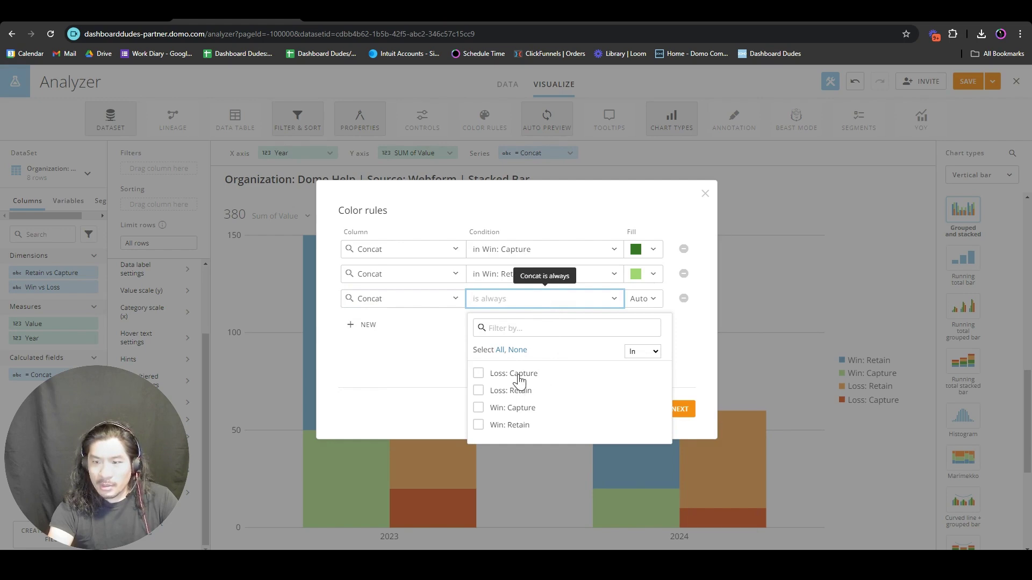
pyautogui.click(519, 380)
pyautogui.click(643, 300)
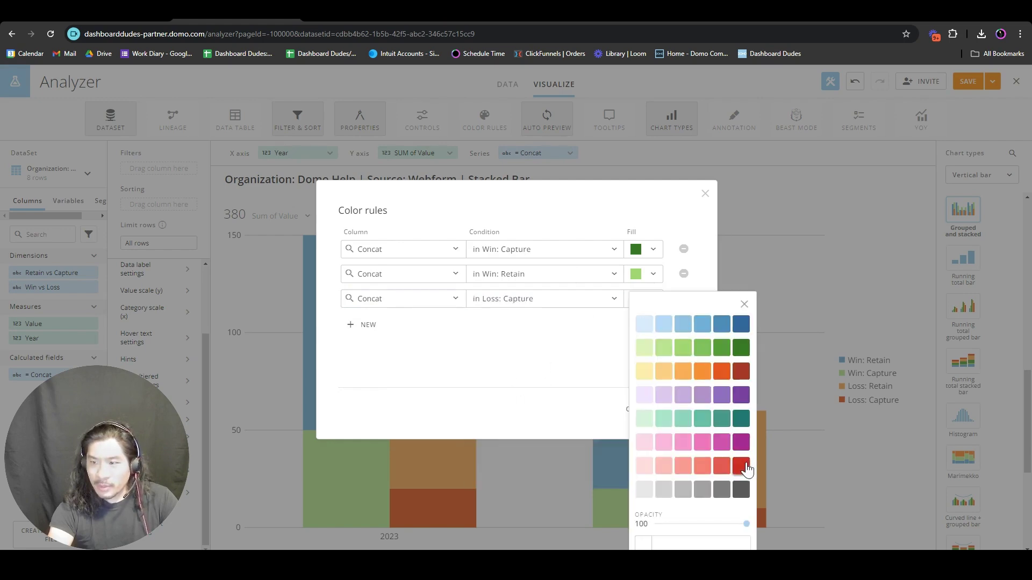
pyautogui.click(746, 470)
# - Add a fourth rule filling Loss: Retain bars salmon, then apply all color rules
pyautogui.click(371, 326)
pyautogui.click(511, 323)
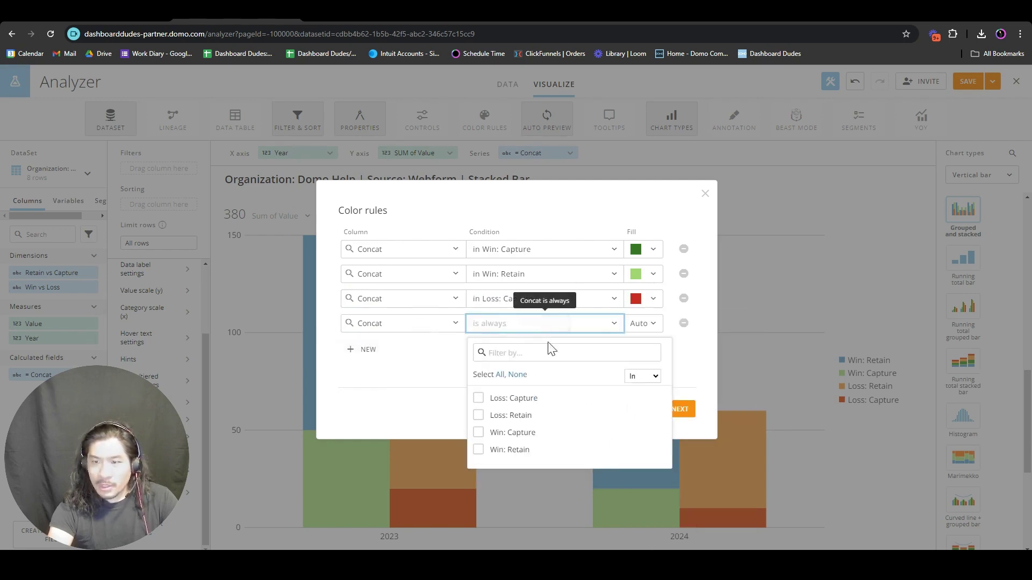
pyautogui.click(516, 417)
pyautogui.click(642, 324)
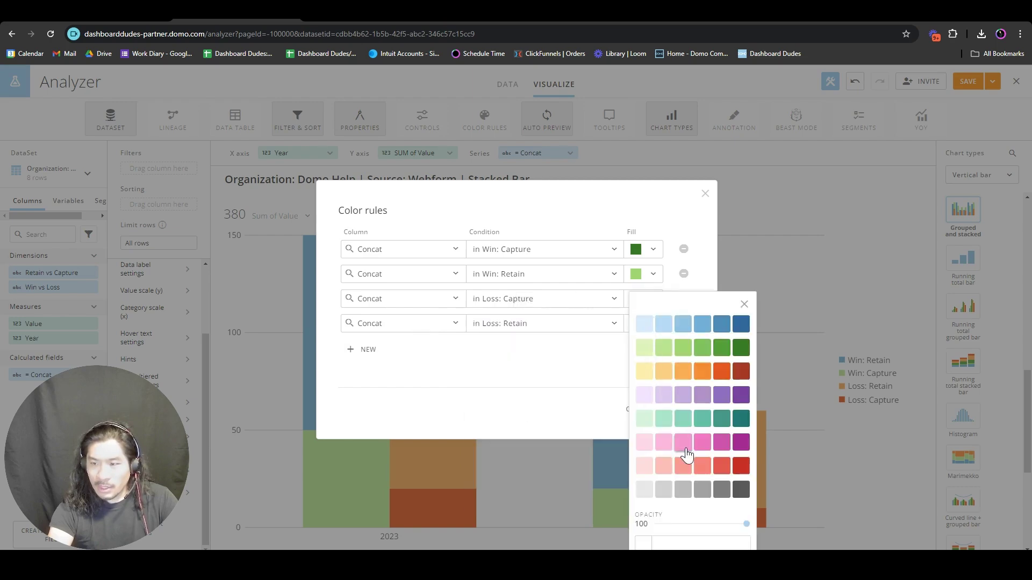
pyautogui.click(690, 470)
pyautogui.click(598, 369)
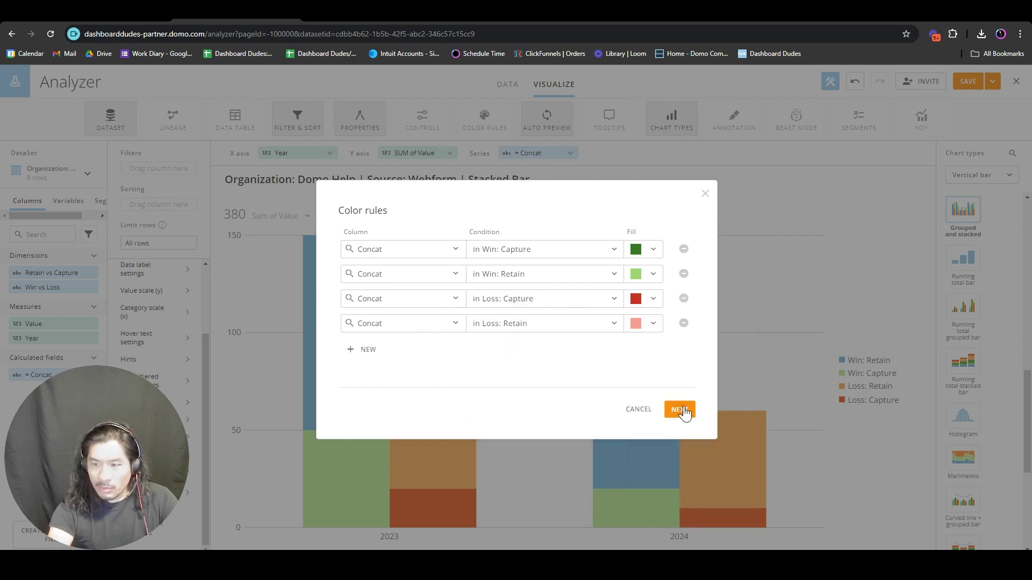
pyautogui.click(684, 412)
pyautogui.click(520, 355)
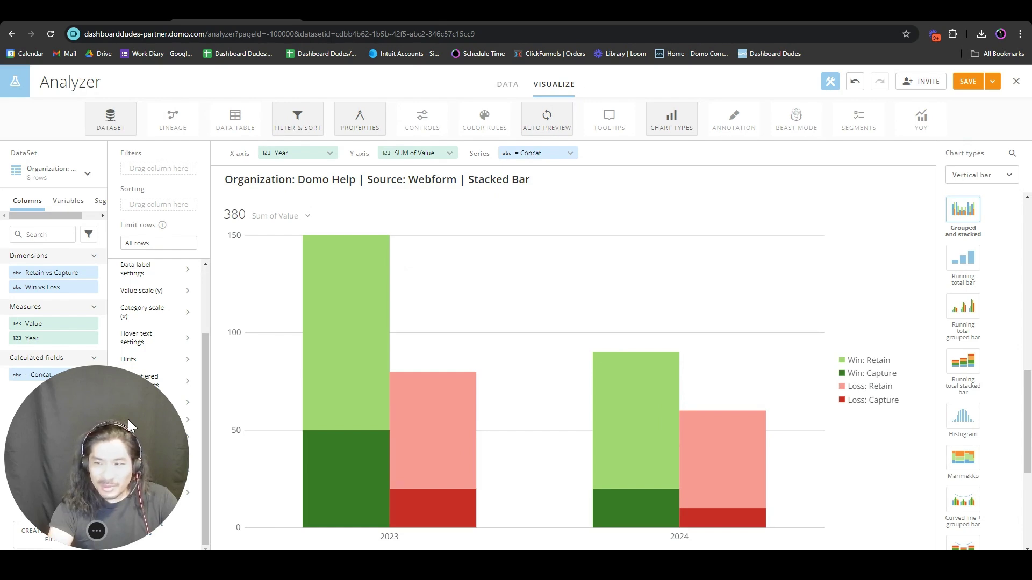
# - Set data labels to the Value macro with Complimentary text color and Center position
pyautogui.moveTo(128, 419); pyautogui.dragTo(910, 427)
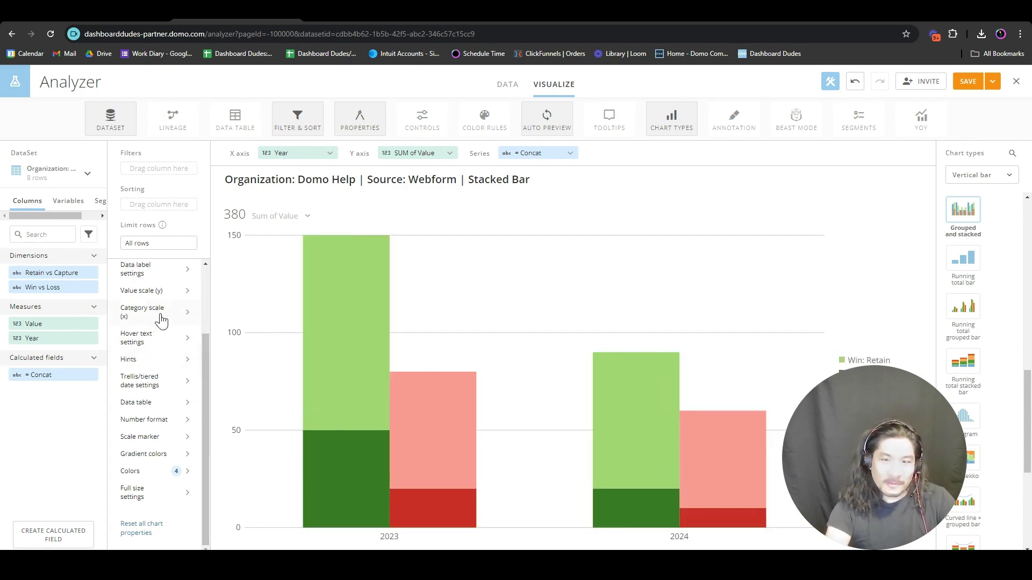
pyautogui.scroll(3, 161, 368)
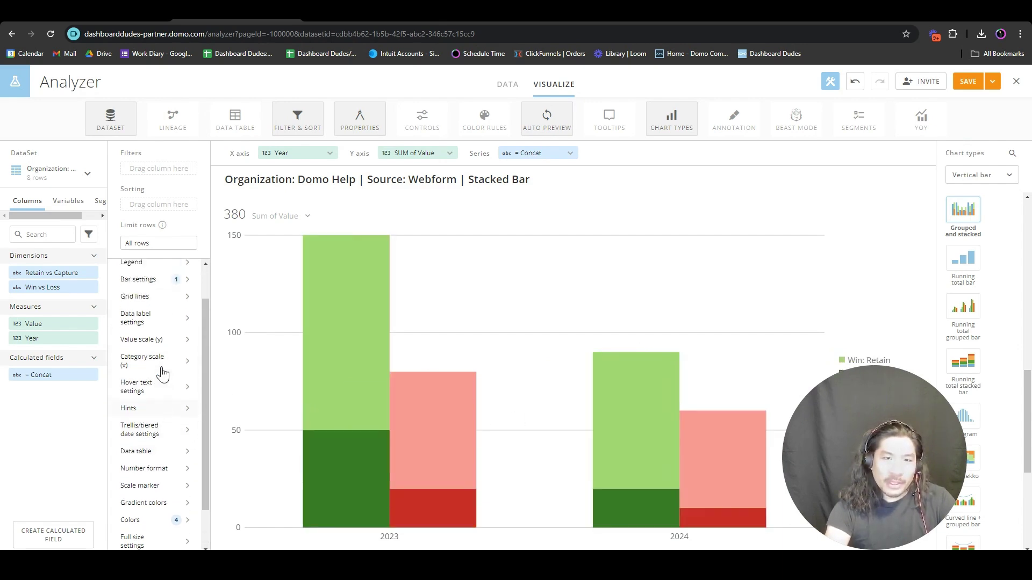
pyautogui.click(167, 361)
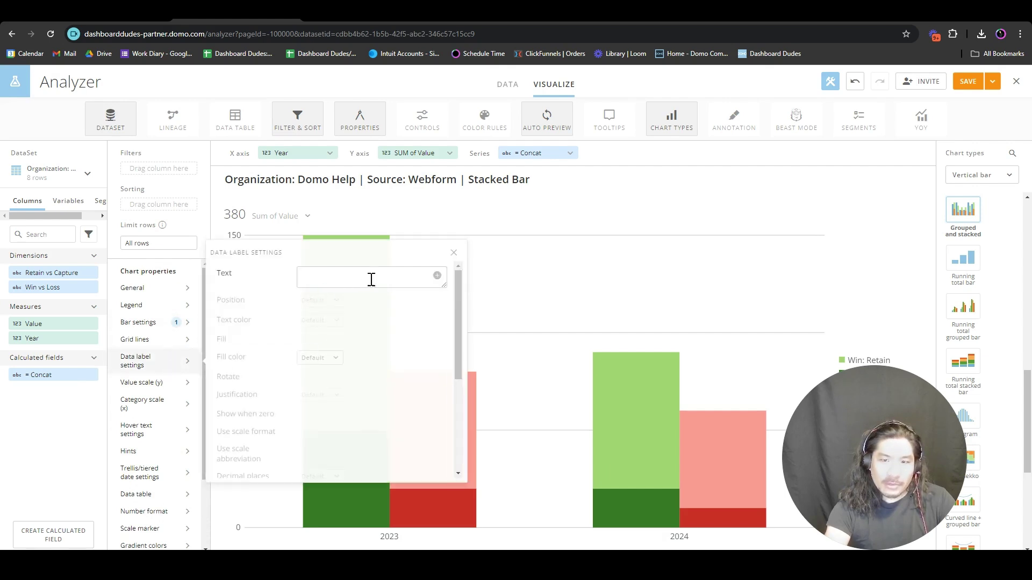
pyautogui.click(437, 275)
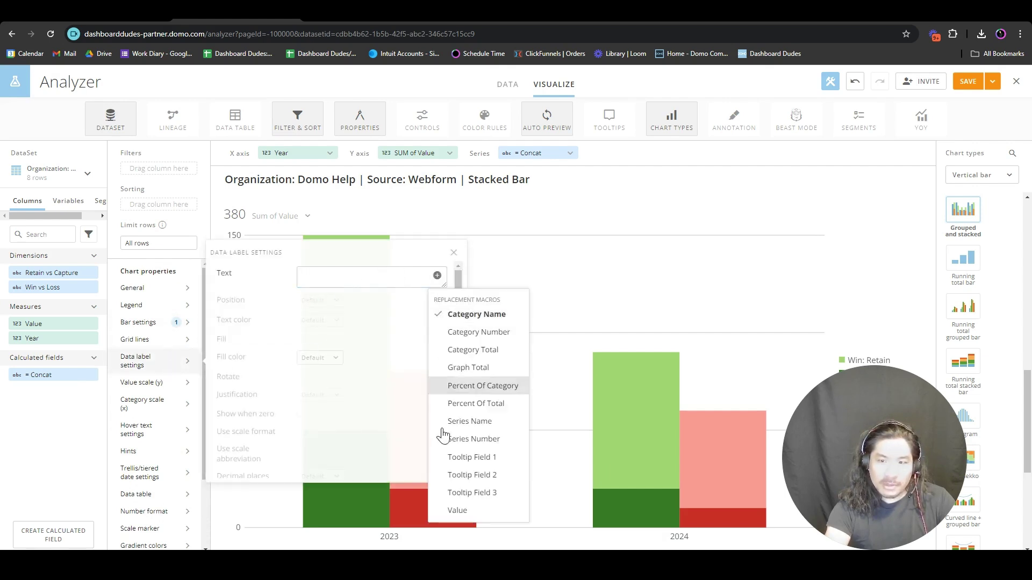
pyautogui.click(460, 513)
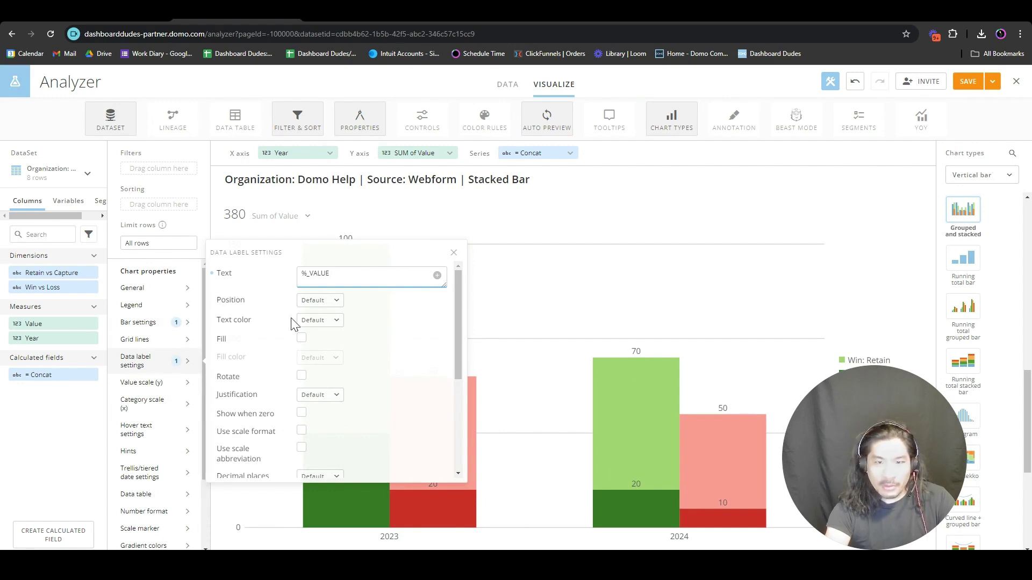
pyautogui.click(322, 320)
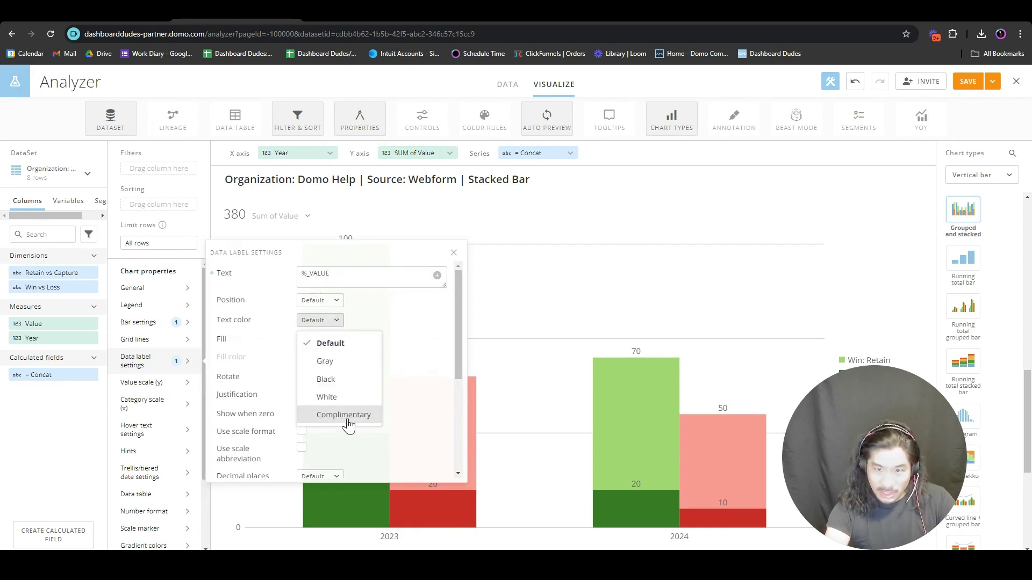
pyautogui.click(347, 420)
pyautogui.click(322, 301)
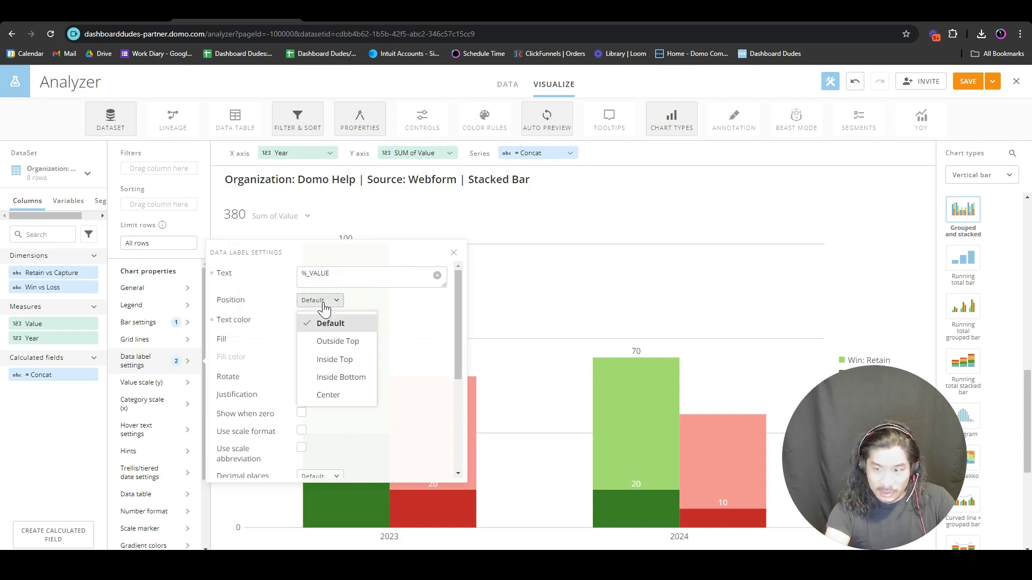
pyautogui.click(336, 395)
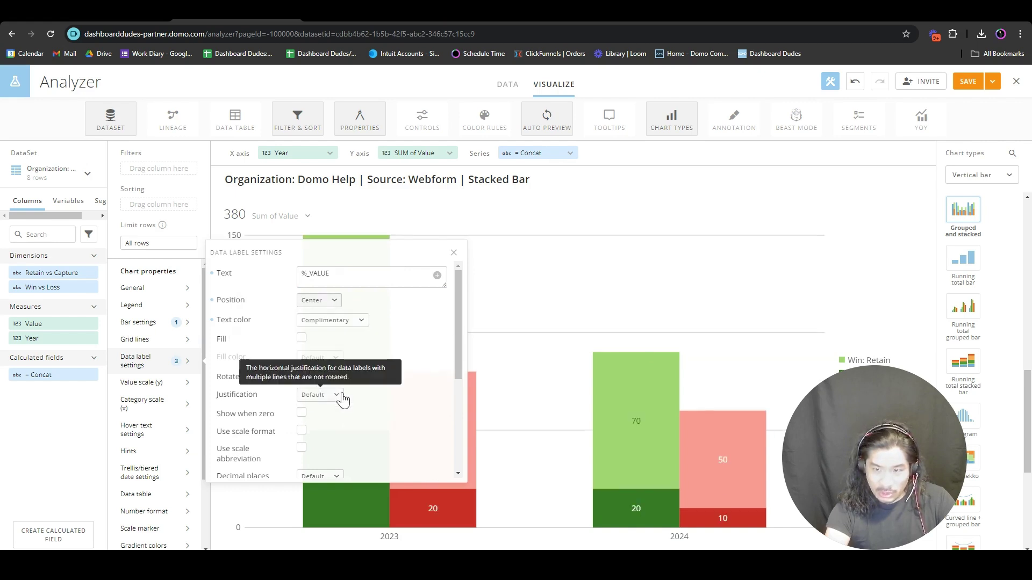
# - Set the chart's general font size to Larger
pyautogui.click(180, 293)
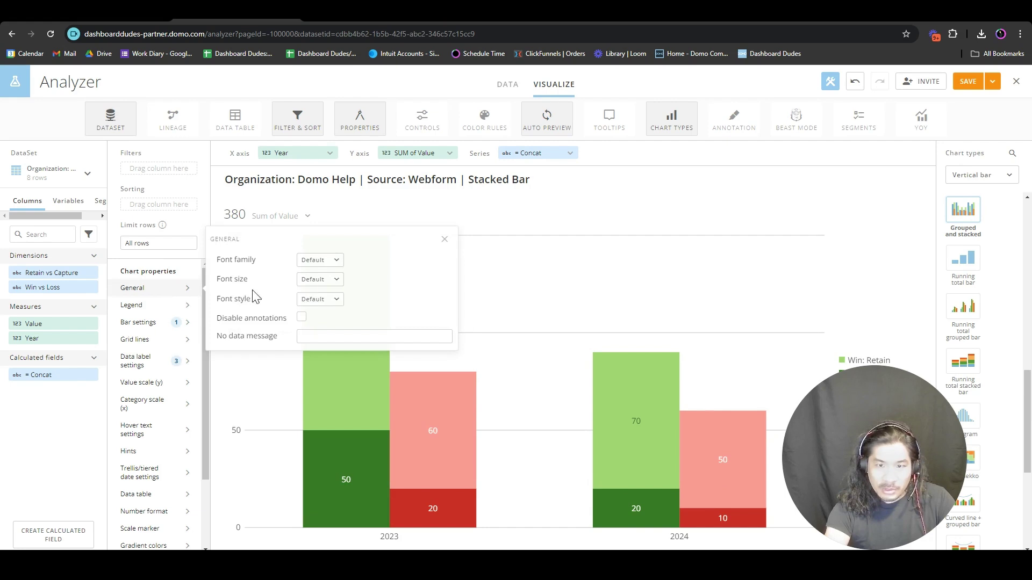
pyautogui.click(312, 284)
pyautogui.click(332, 336)
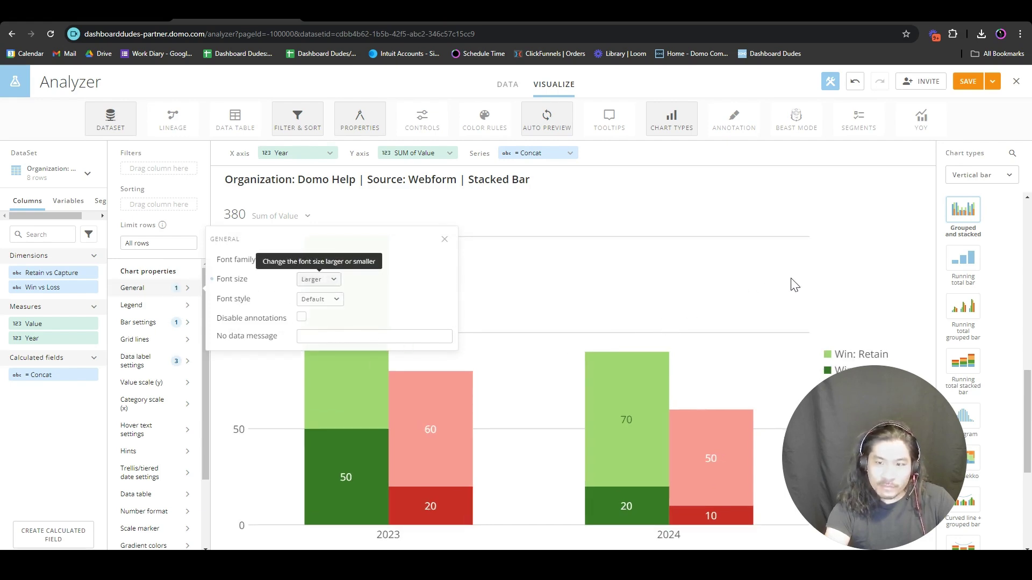
pyautogui.click(807, 281)
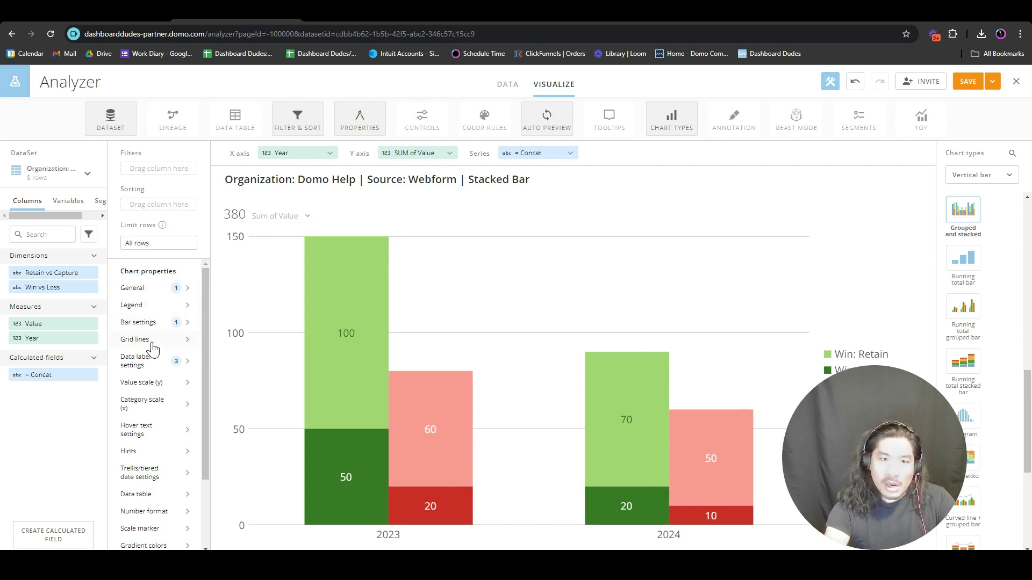
# - Change the Sum of Value summary to No Summary Number
pyautogui.click(152, 365)
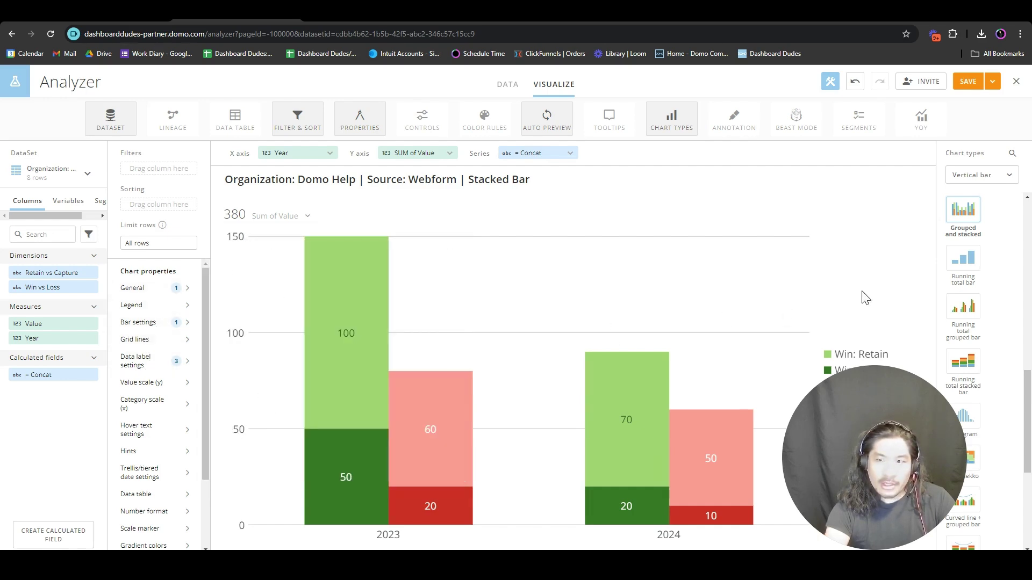
pyautogui.click(308, 217)
pyautogui.click(292, 288)
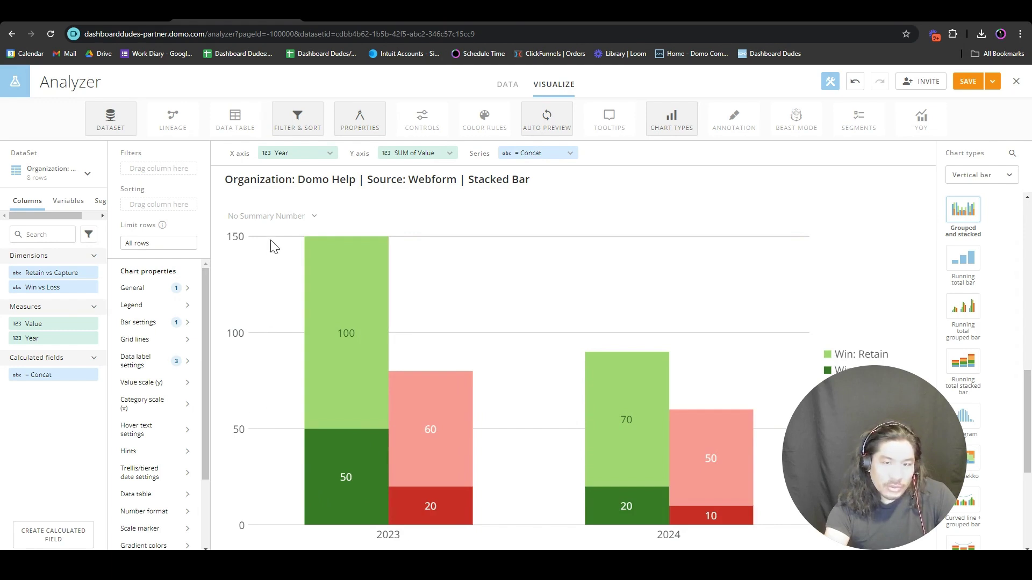
# - Tick Hide grid lines in the chart's Grid lines properties
pyautogui.click(156, 366)
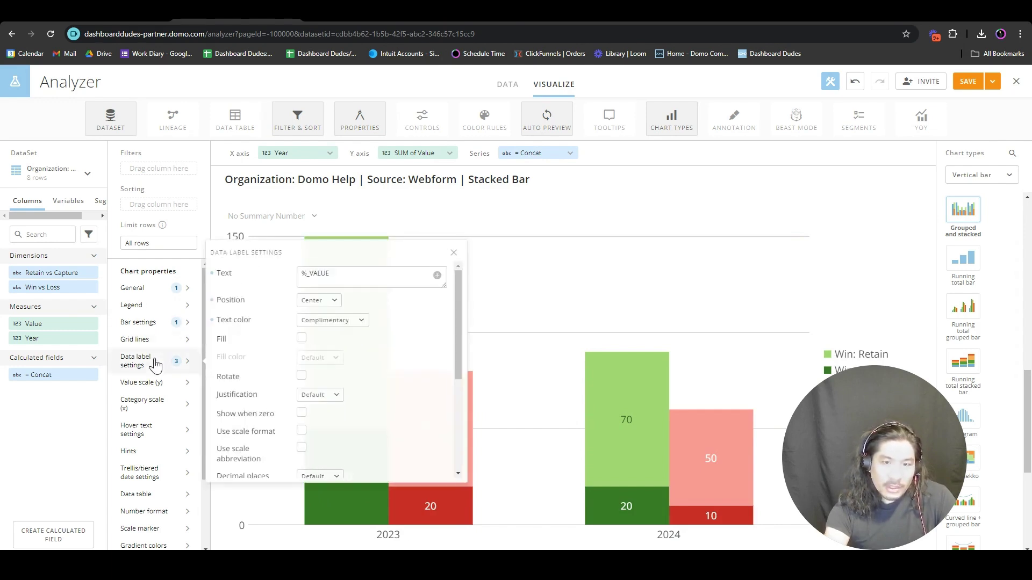
pyautogui.click(144, 339)
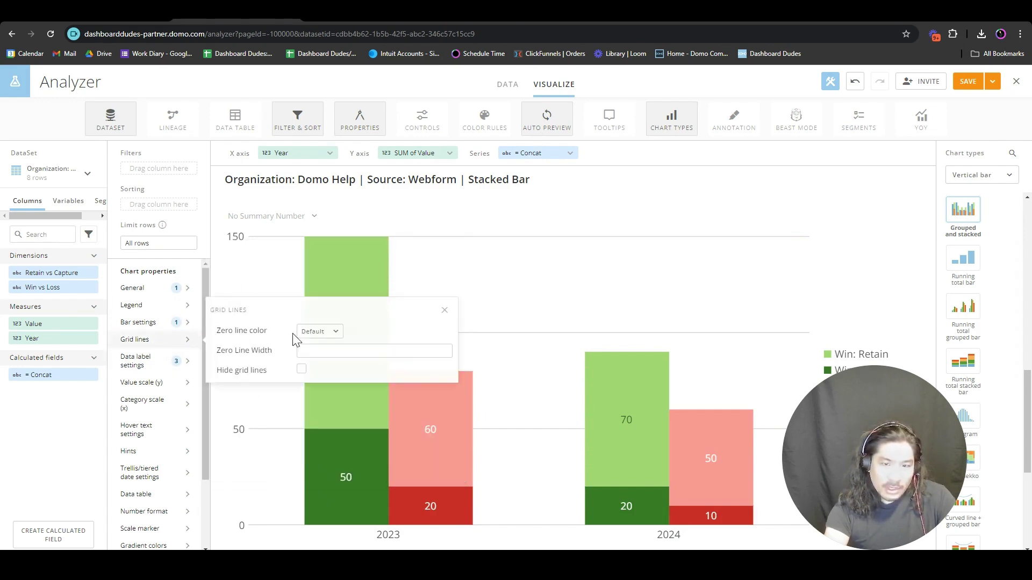
pyautogui.click(301, 370)
pyautogui.click(702, 284)
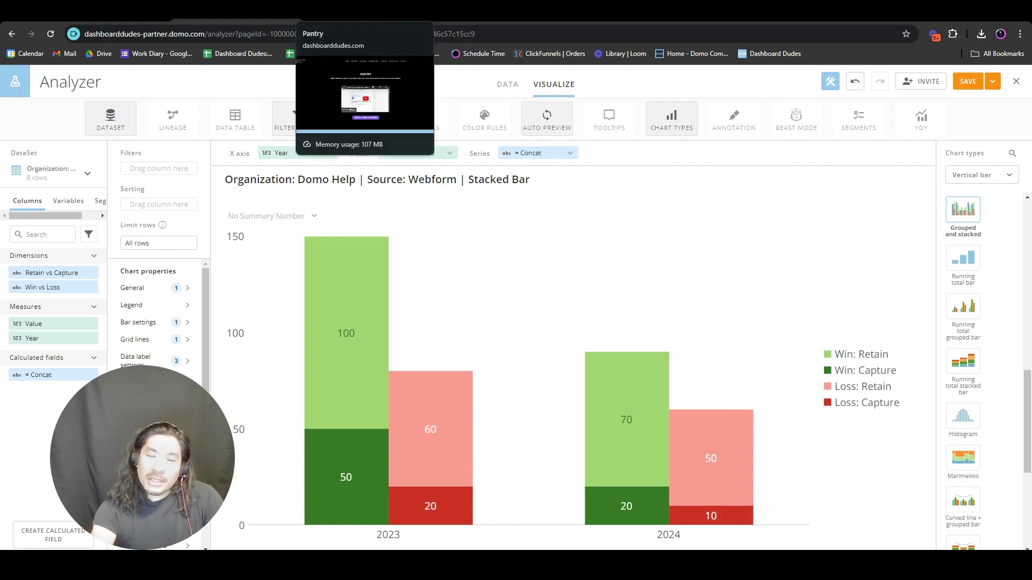
# - Look over the Domo Pantry playlist in the Pantry tab, then go back to the Pantry page
pyautogui.click(344, 10)
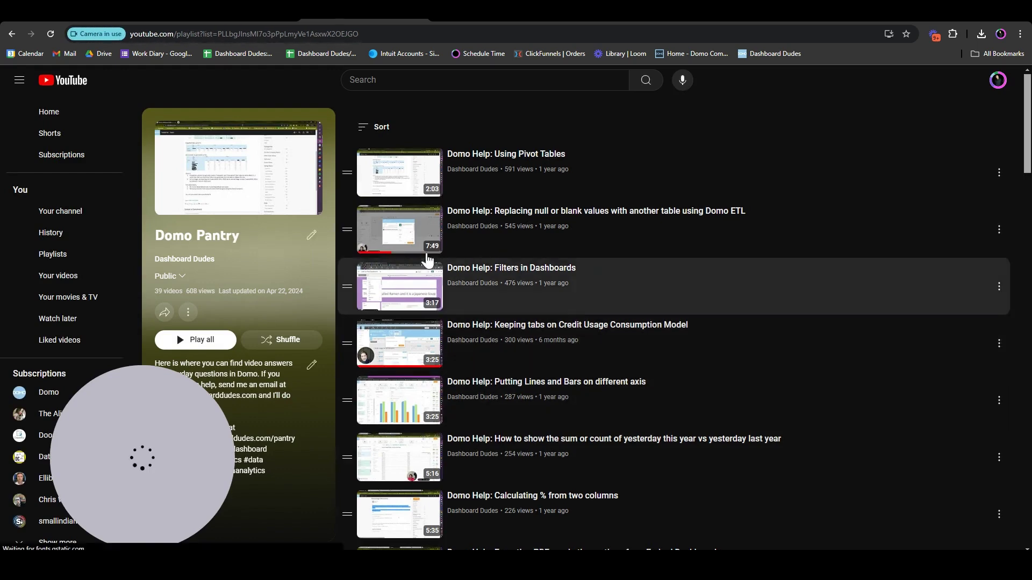
pyautogui.scroll(-3, 427, 409)
pyautogui.scroll(3, 427, 409)
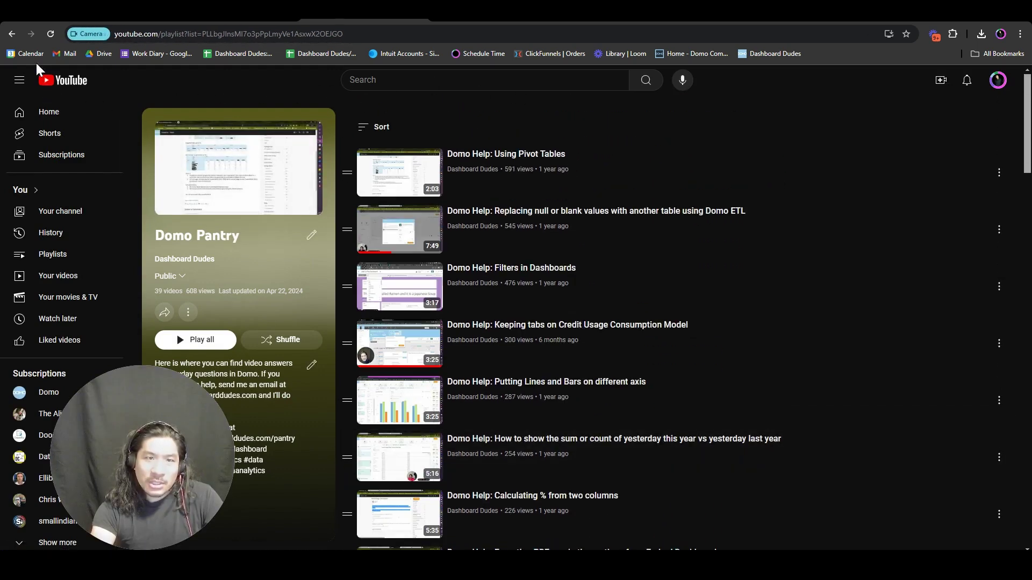
pyautogui.click(11, 34)
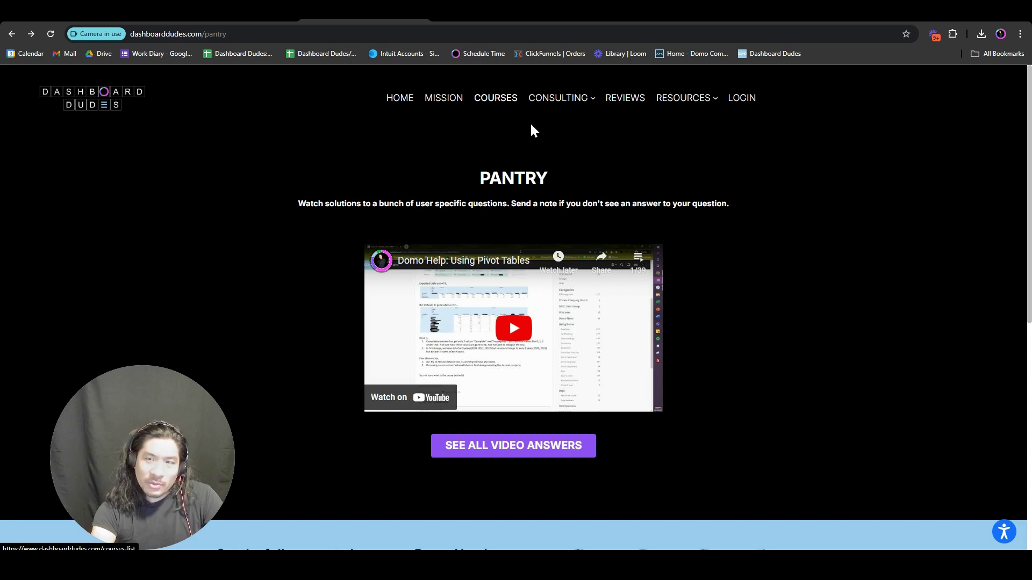
# - Browse the COURSES list from Domo 101: Prep Cook to Domo App Studio and return to the top
pyautogui.click(495, 101)
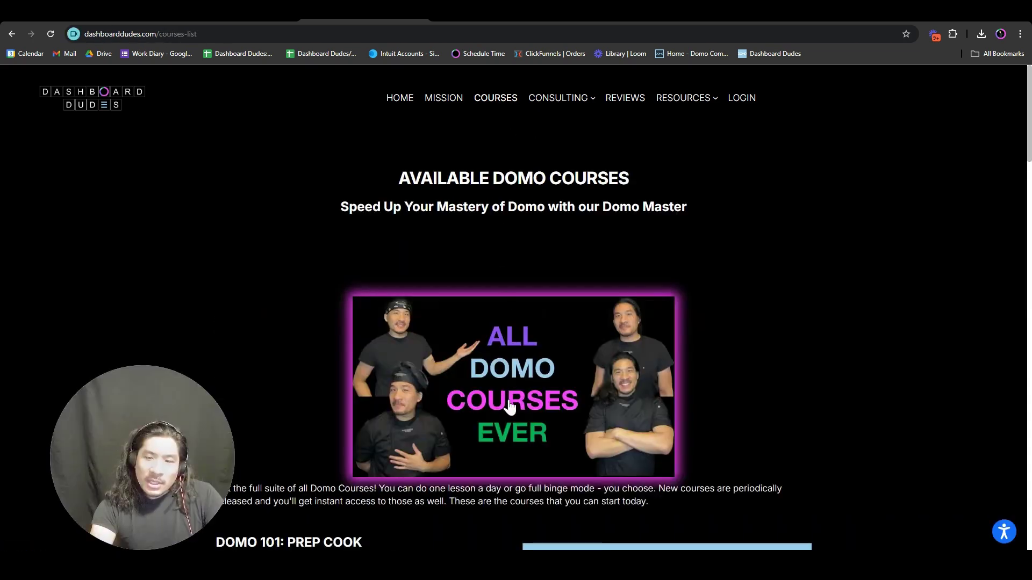
pyautogui.scroll(-5, 510, 407)
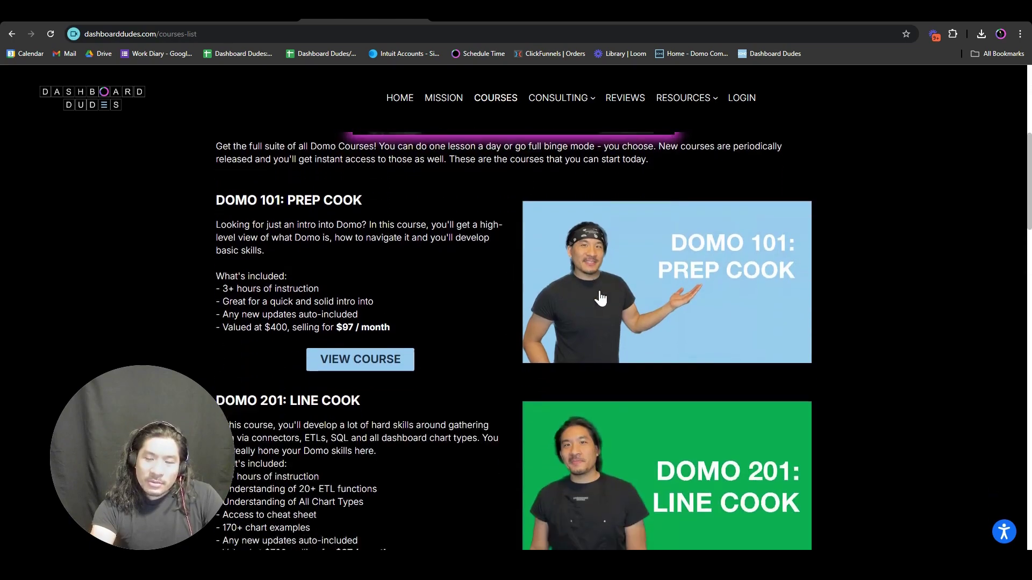
pyautogui.scroll(-10, 599, 291)
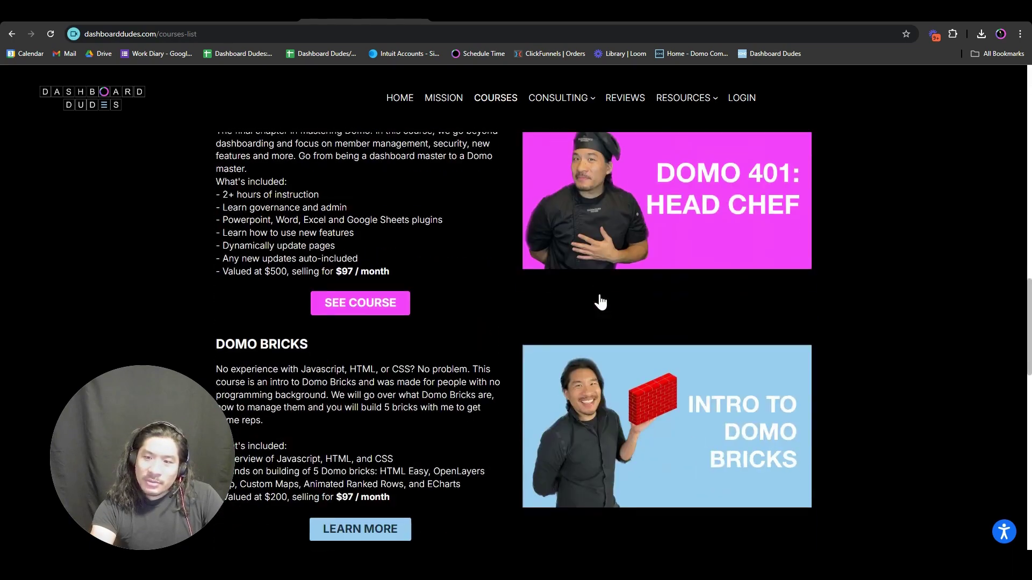
pyautogui.scroll(-10, 600, 303)
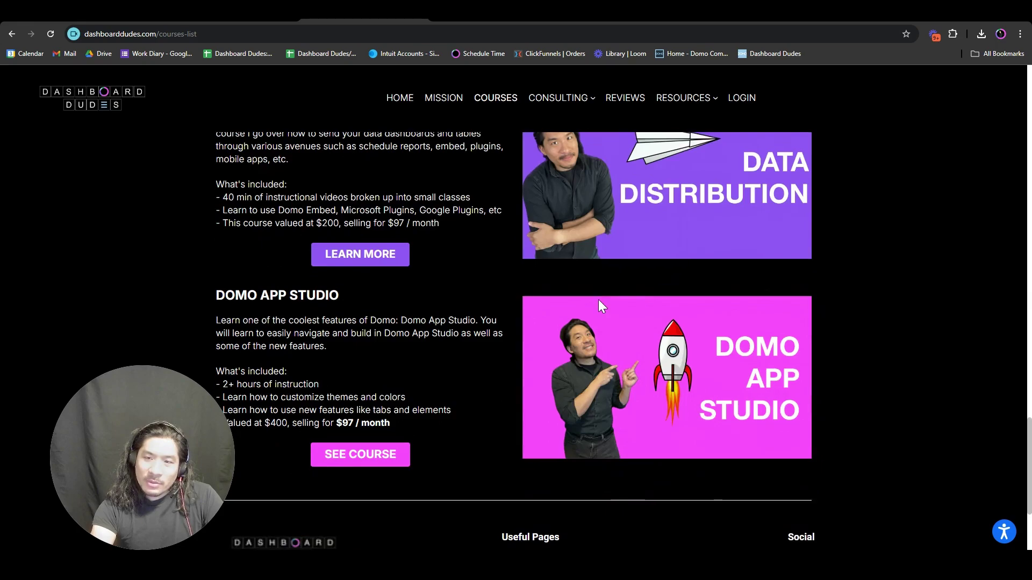
pyautogui.scroll(-2, 599, 301)
pyautogui.scroll(12, 596, 303)
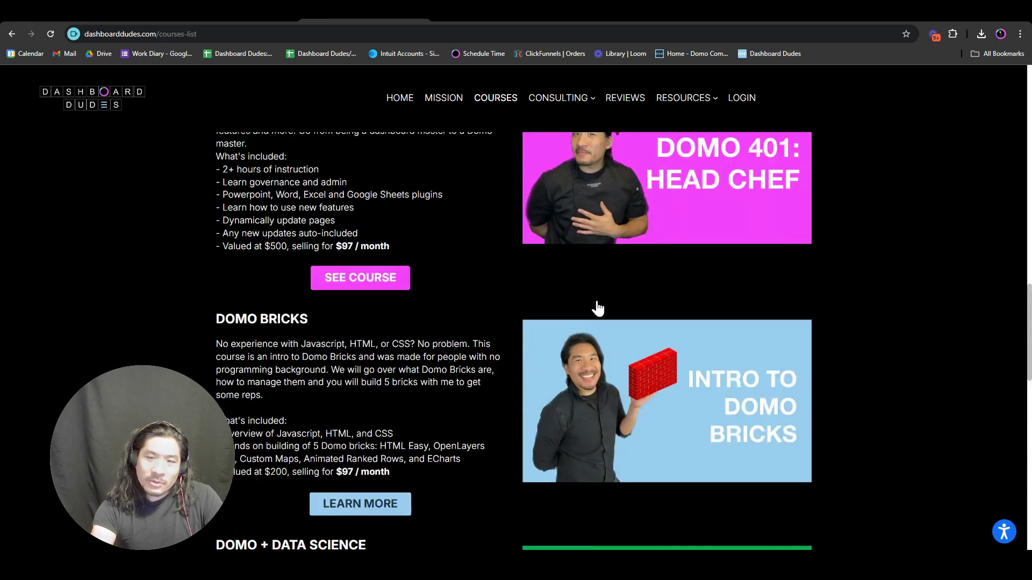
pyautogui.scroll(15, 596, 305)
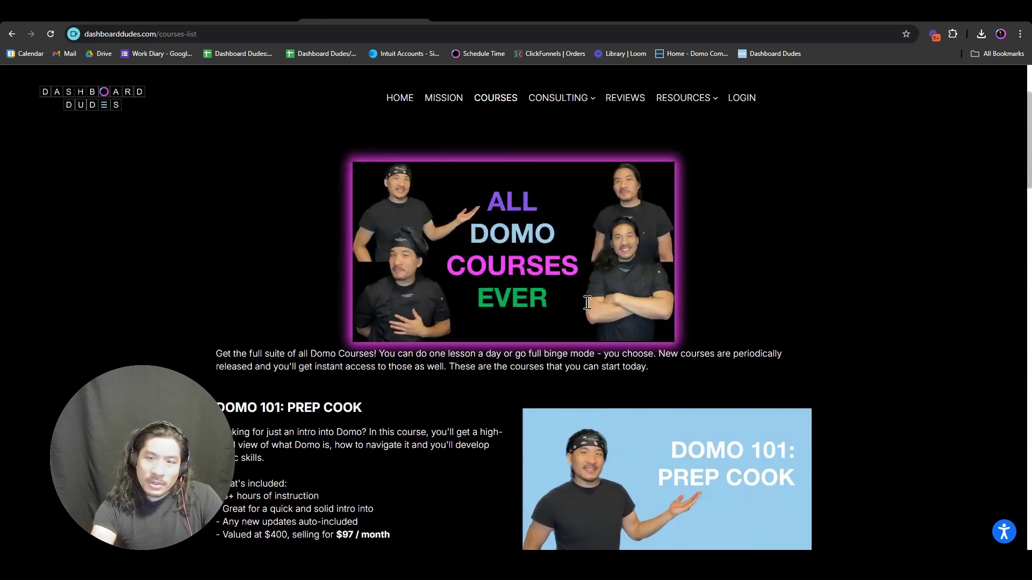
pyautogui.scroll(3, 587, 303)
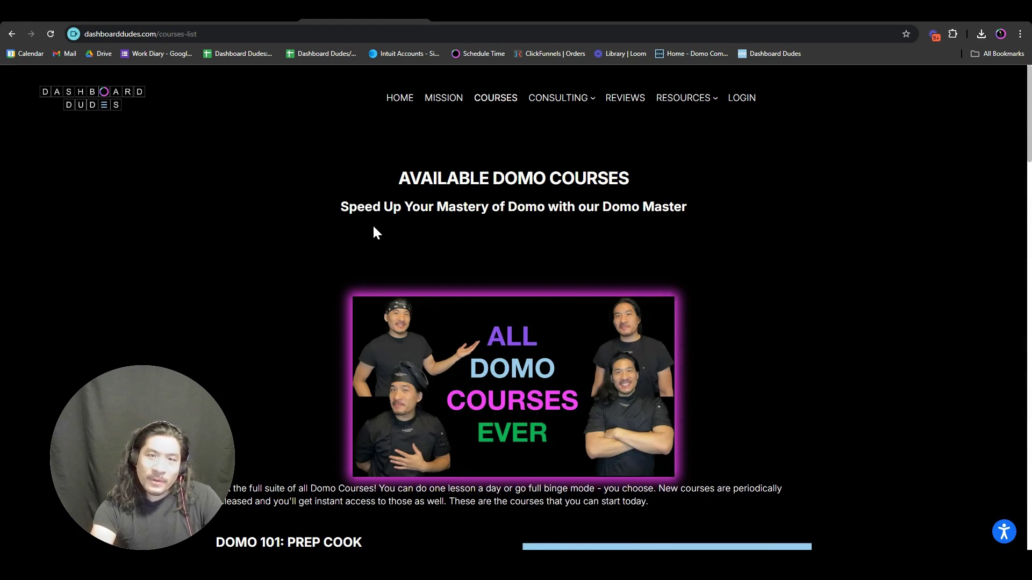